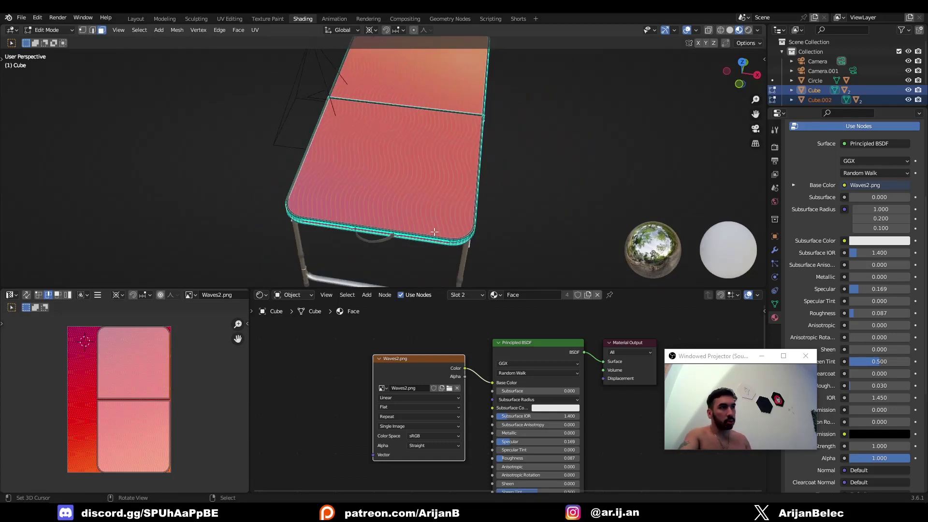
- Examine the wave texture on the folding table's top from several angles and compare it with its UV layout
middle_click_drag(394, 157, 447, 138)
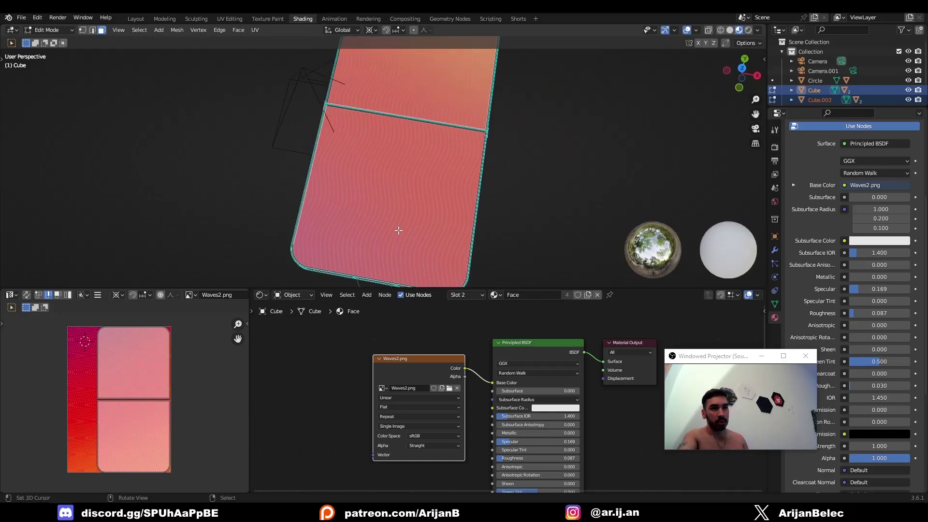
middle_click_drag(399, 230, 384, 127)
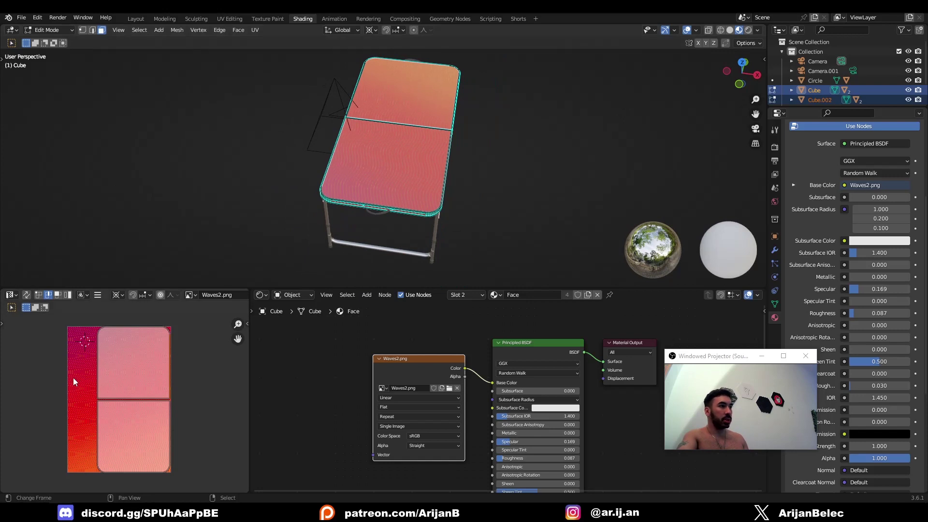
scroll(71, 383, "up", 4)
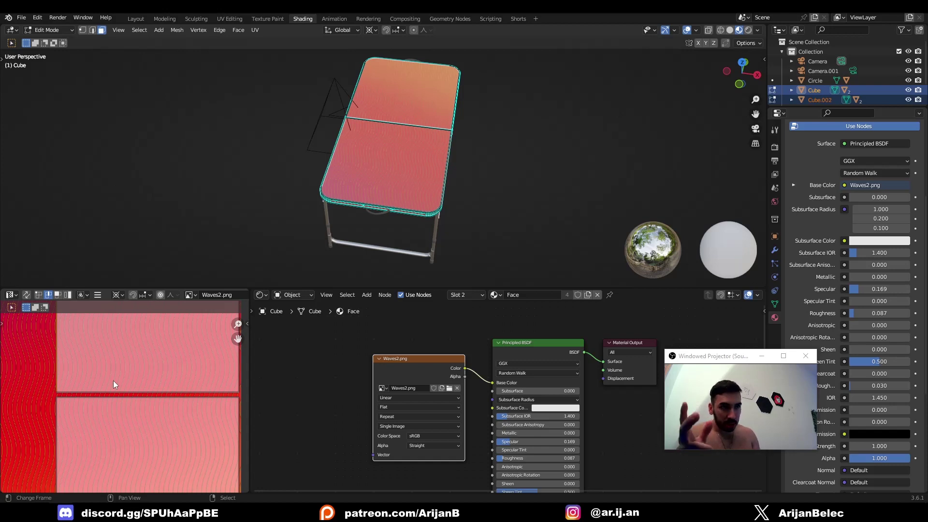
scroll(362, 236, "up", 2)
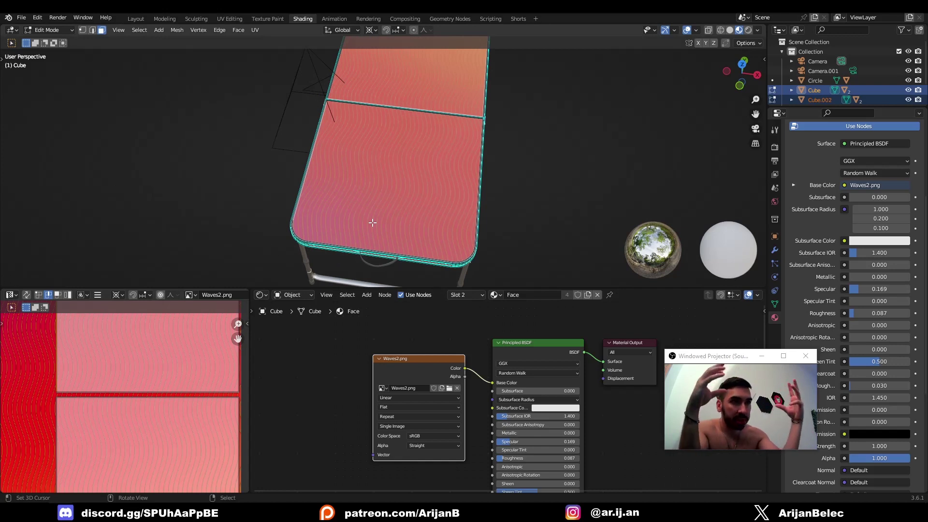
middle_click_drag(397, 227, 337, 249)
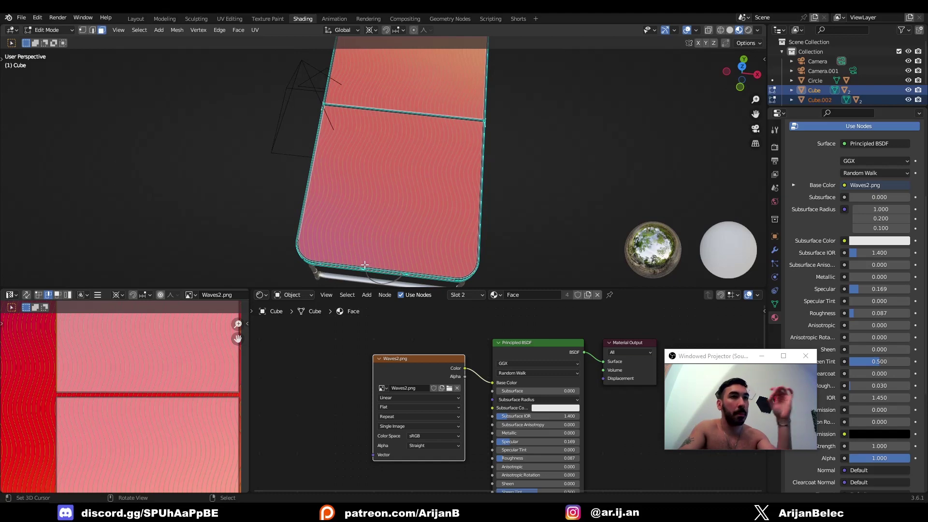
middle_click_drag(362, 268, 343, 218)
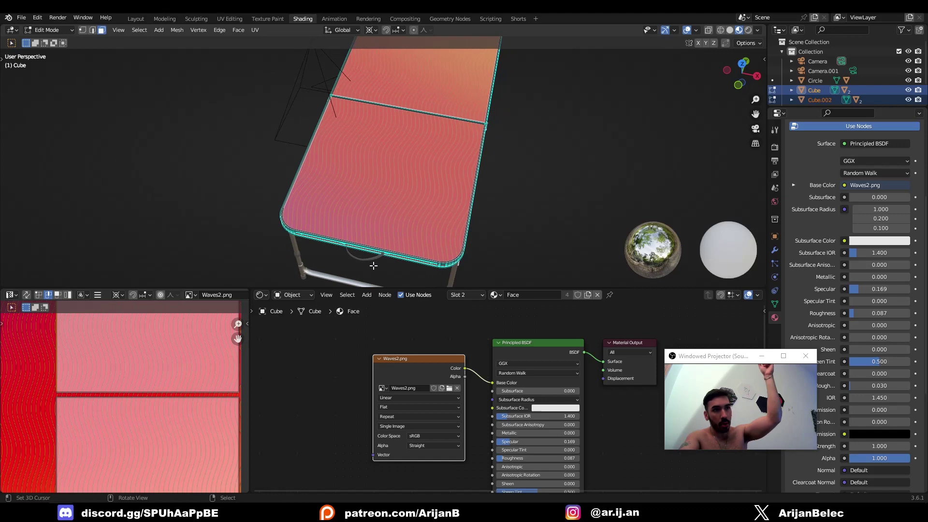
middle_click_drag(373, 265, 271, 285)
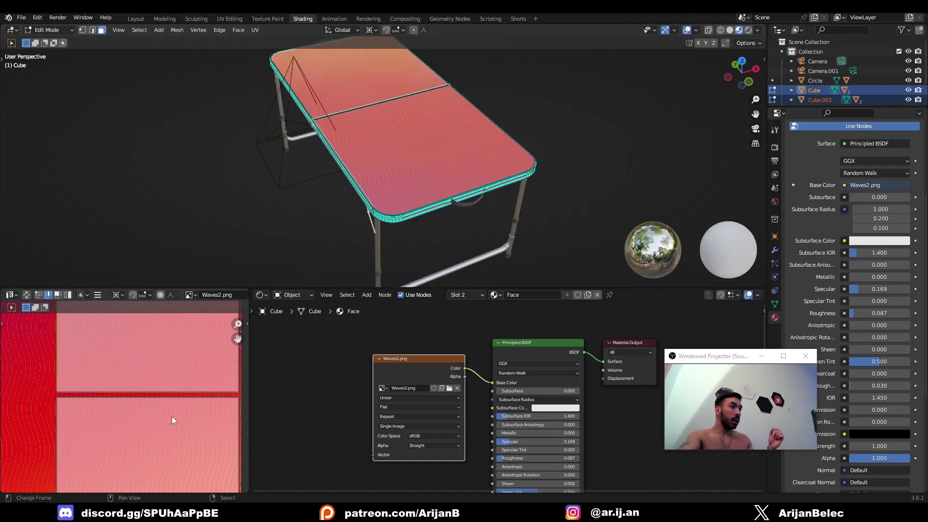
scroll(172, 416, "down", 3)
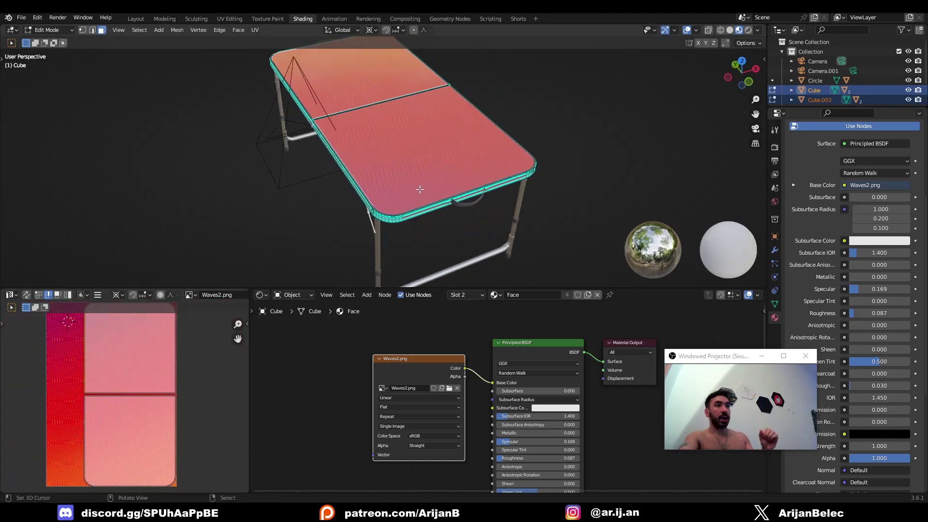
middle_click_drag(419, 190, 398, 163)
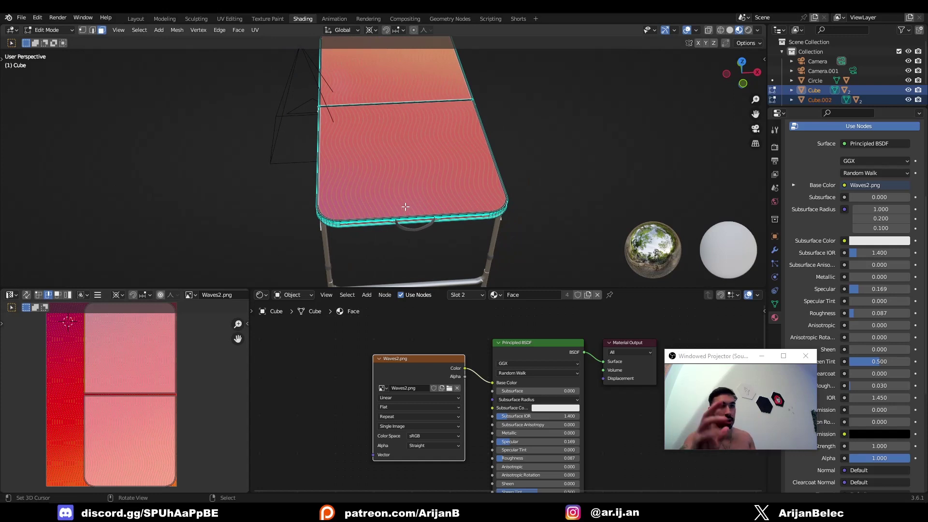
- Inspect the Waves2.png image texture node of the Face material alongside the tabletop's UV islands
scroll(242, 351, "down", 2)
middle_click_drag(239, 368, 225, 370)
middle_click_drag(406, 362, 398, 364)
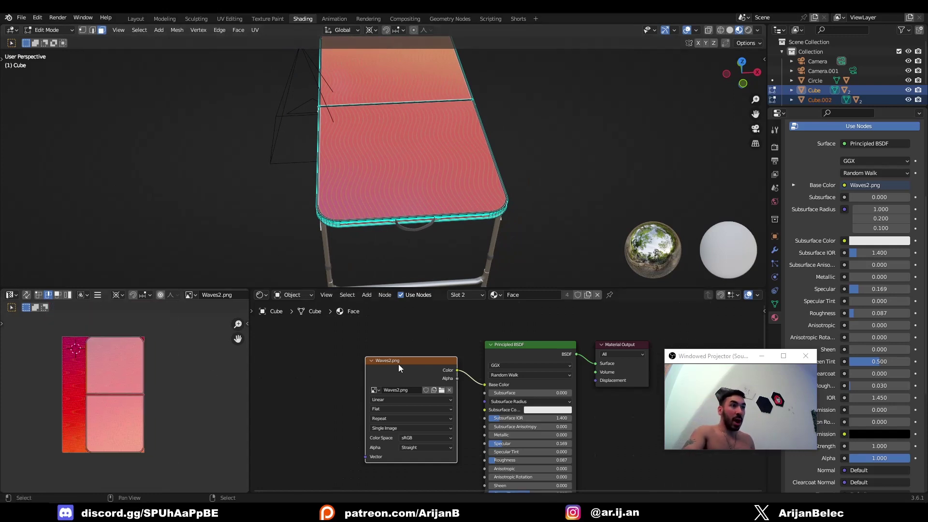
scroll(77, 375, "up", 3)
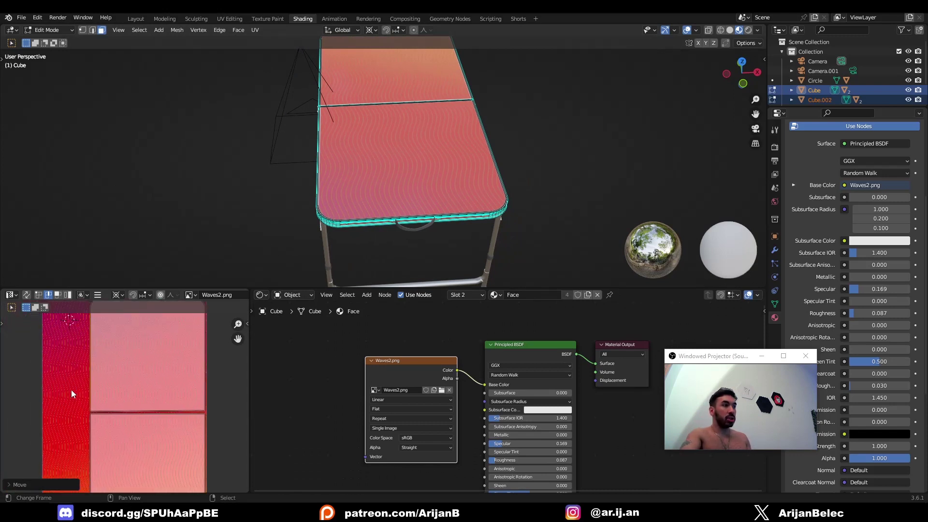
middle_click_drag(395, 368, 372, 380)
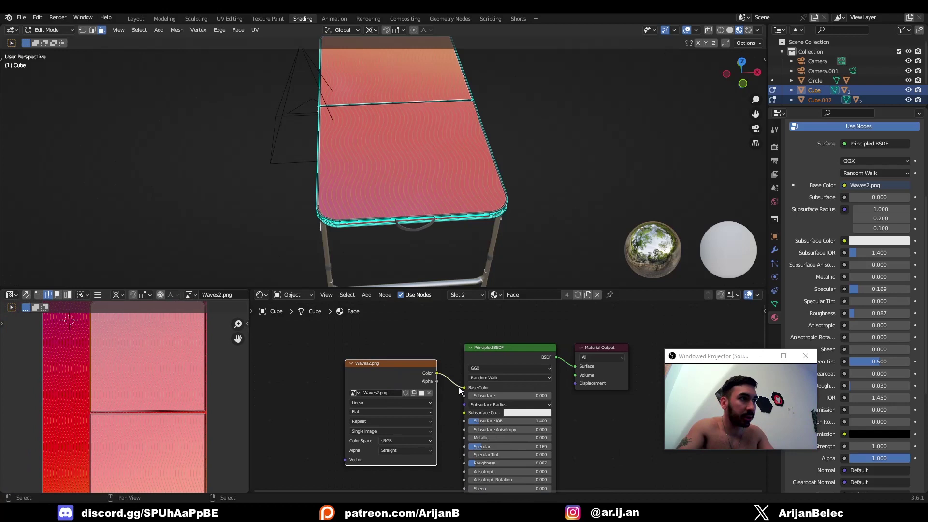
scroll(459, 387, "down", 1)
scroll(170, 405, "down", 3)
scroll(132, 367, "up", 2)
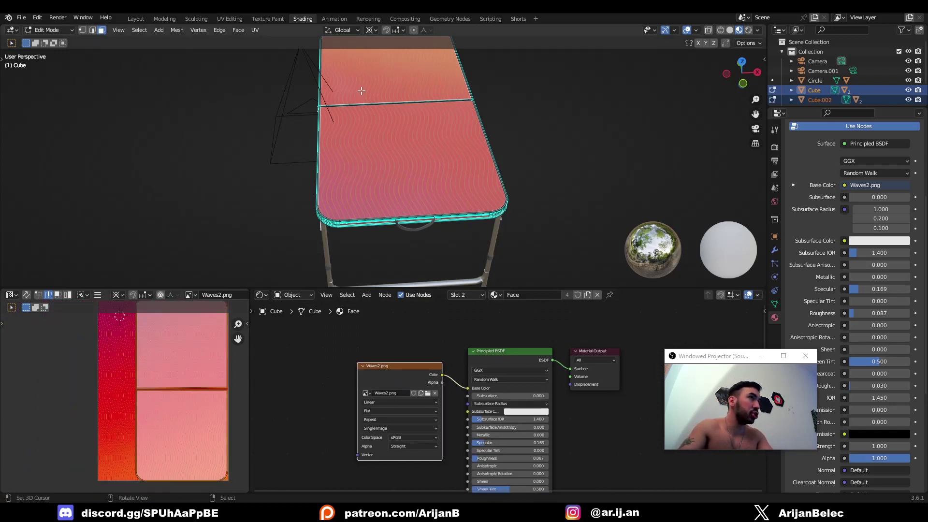
- Try to move both tabletop UV islands sideways across the wave texture
key("g")
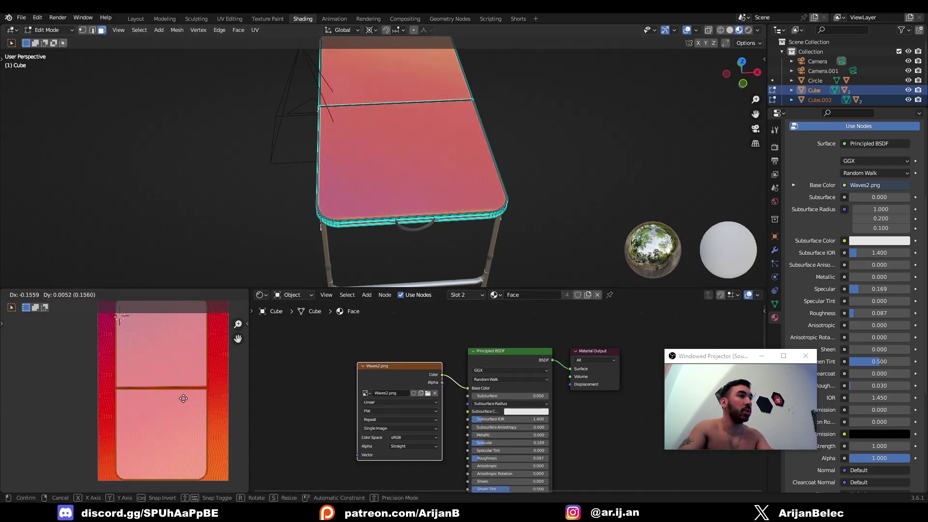
right_click(190, 396)
scroll(194, 397, "down", 2)
middle_click_drag(197, 398, 182, 404)
scroll(186, 404, "up", 2)
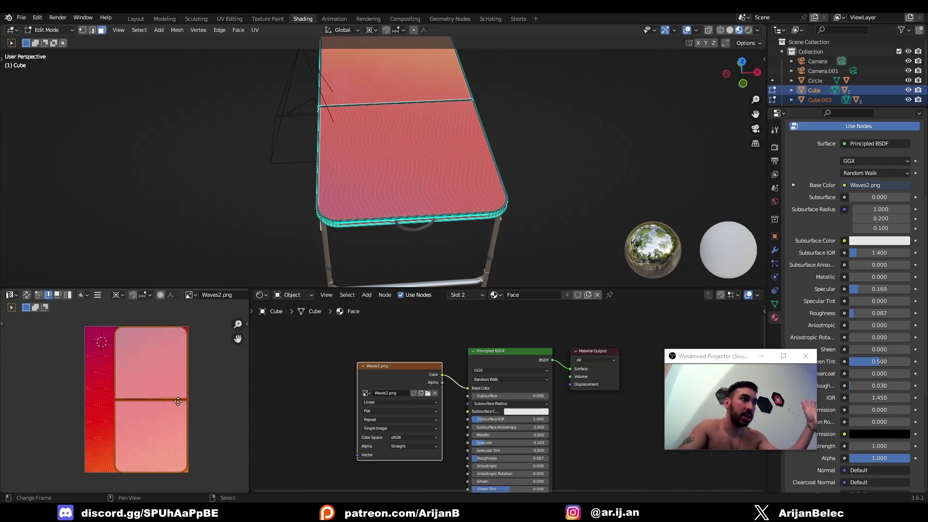
- Examine the wave lines on the tabletop from the top orthographic view and compare them with the UV islands
scroll(188, 408, "up", 2)
scroll(397, 210, "up", 2)
middle_click_drag(389, 193, 401, 270)
scroll(398, 213, "down", 1)
key("KP_7")
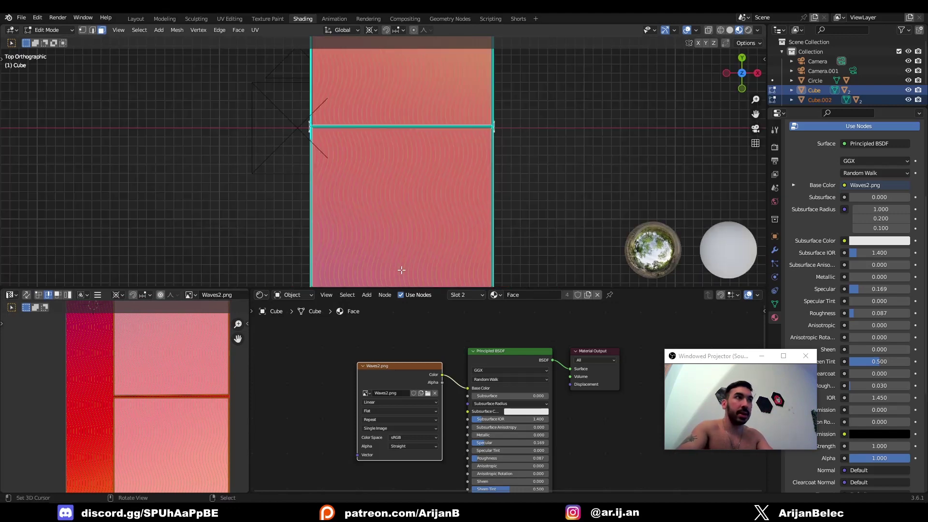
middle_click_drag(436, 238, 426, 164, "shift")
scroll(349, 231, "up", 2)
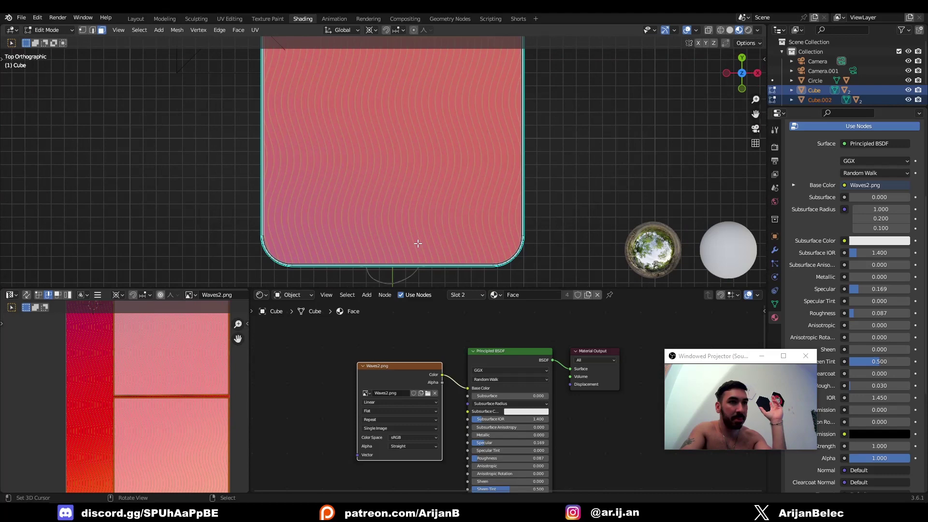
scroll(188, 376, "down", 2)
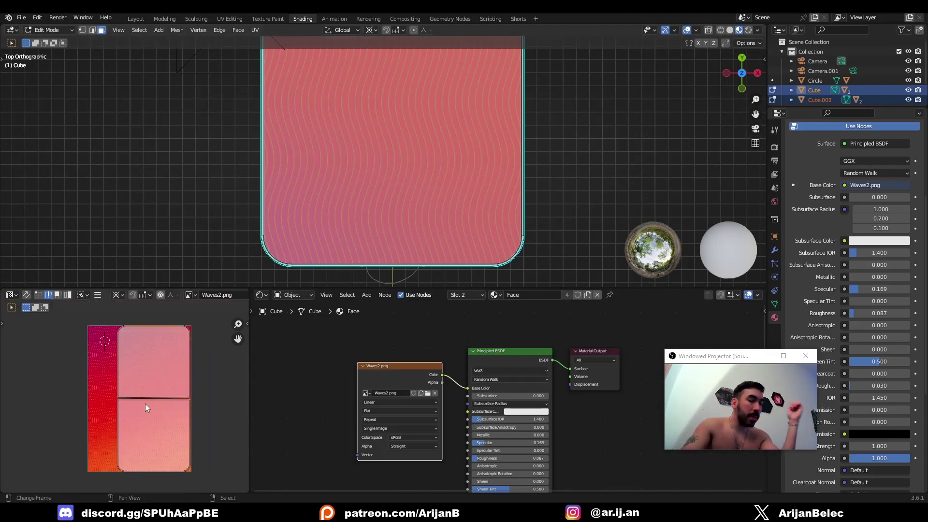
scroll(343, 203, "down", 2)
- Select the tabletop's two panel faces in turn and then together to compare their UV islands
middle_click_drag(343, 202, 485, 99)
right_click(383, 93)
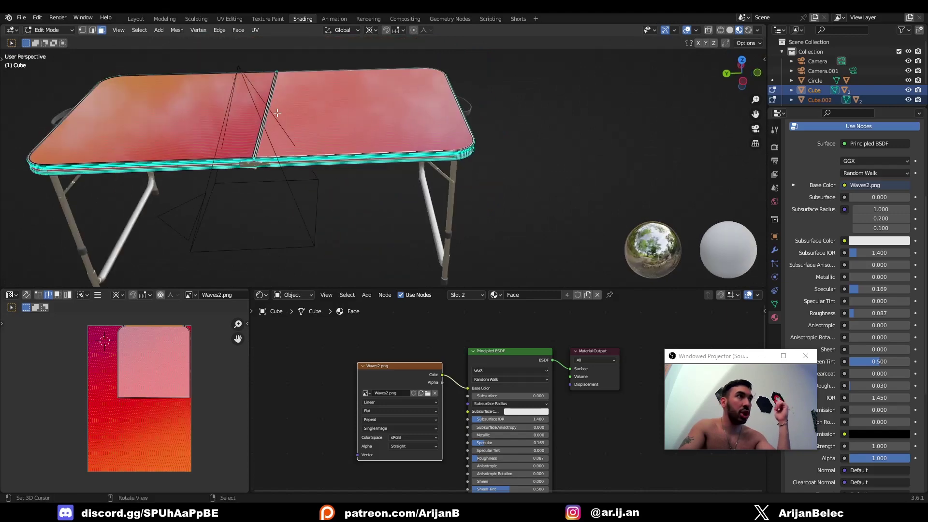
right_click(200, 126)
left_click(342, 139)
middle_click_drag(341, 139, 209, 203)
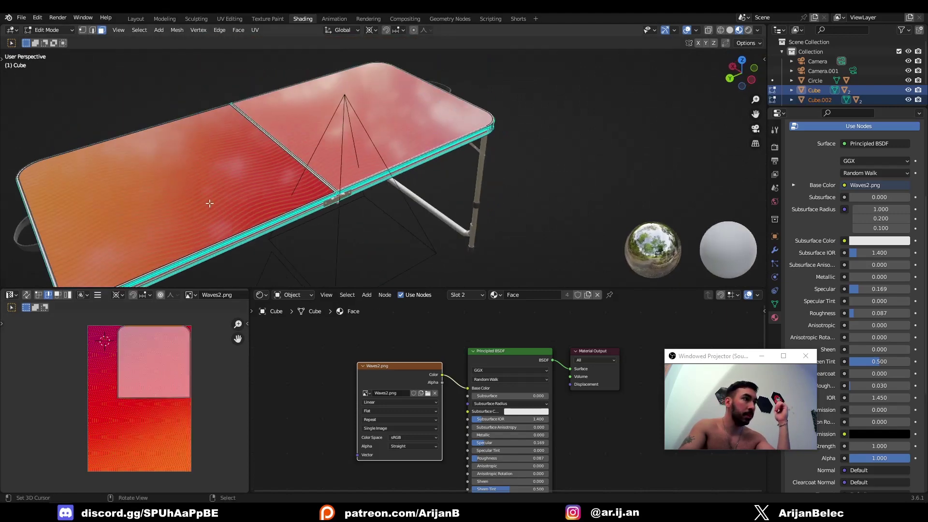
right_click(243, 166)
right_click(309, 145, "shift")
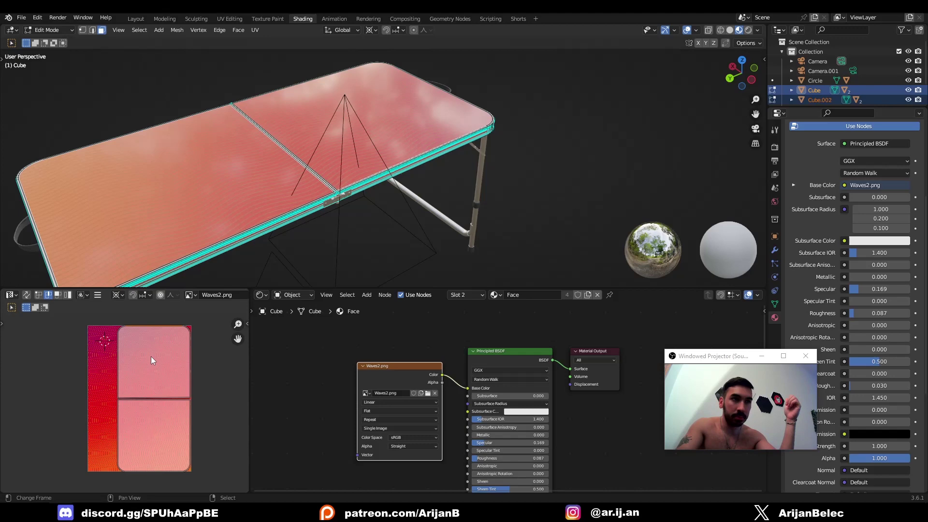
- Switch to paint.net, copy the whole transparent hand-sign logo image and paste it onto Layer 2 of the Waves2.png image
mouse_move(134, 512)
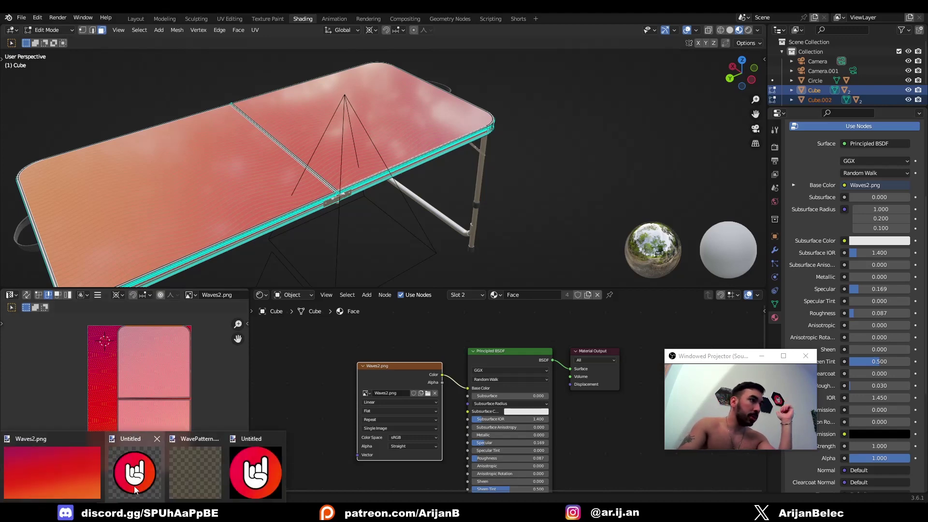
left_click(134, 465)
middle_click_drag(476, 202, 470, 216)
middle_click_drag(390, 240, 391, 240)
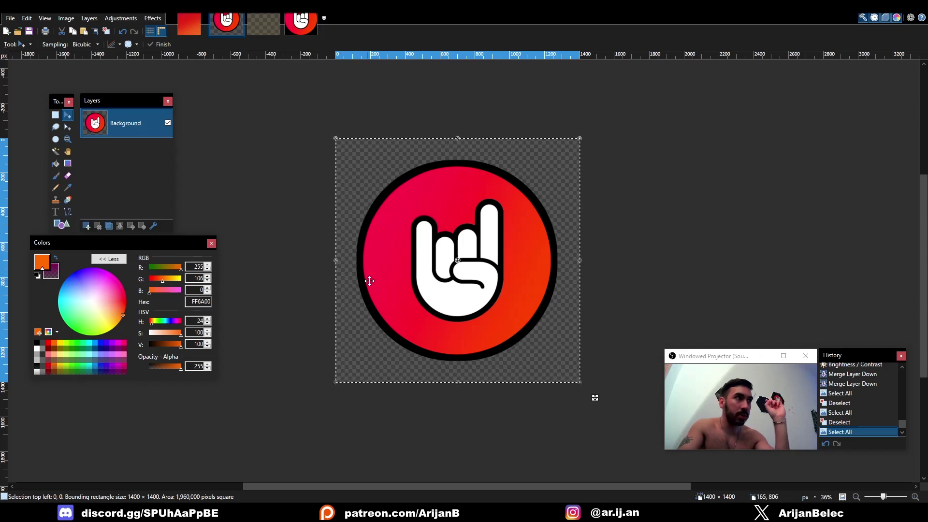
left_click(192, 24)
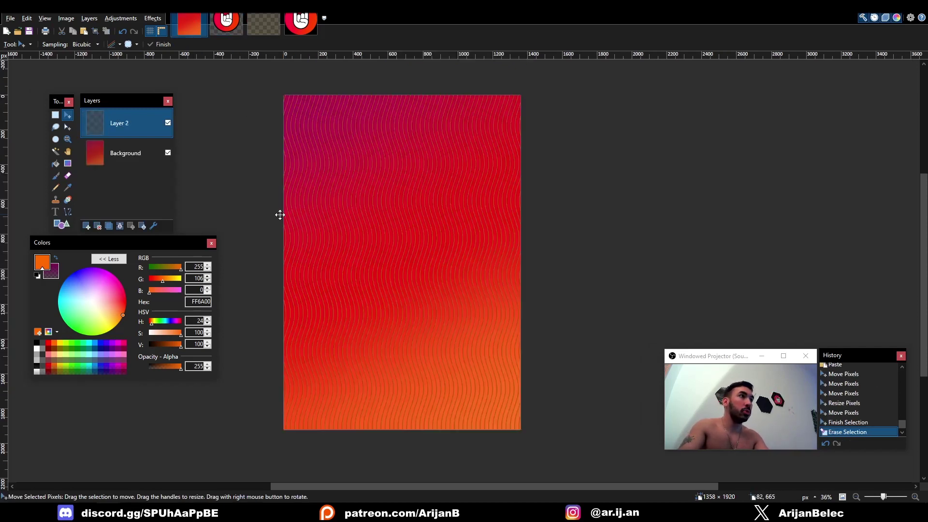
key("ctrl+v")
left_click(524, 338)
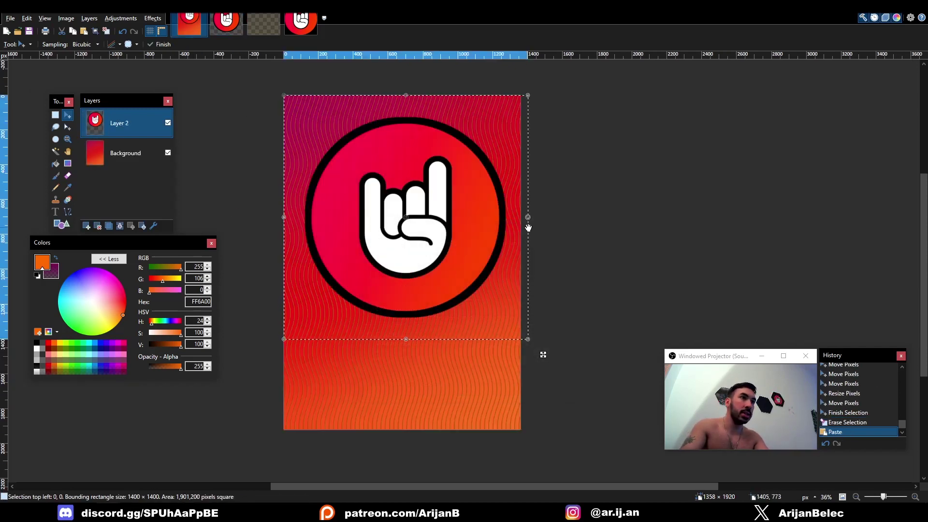
- Scale the pasted logo down proportionally to about 388 × 388 pixels and place it in the lower-left corner of the wave image
left_click_drag(524, 340, 435, 236)
key("ctrl+z")
left_click_drag(527, 95, 361, 269, "shift")
left_click_drag(331, 301, 345, 387)
- Paste further copies of the small logo, arranging three along the image's lower edge and two in a row above them
key("ctrl+v")
key("ctrl+v")
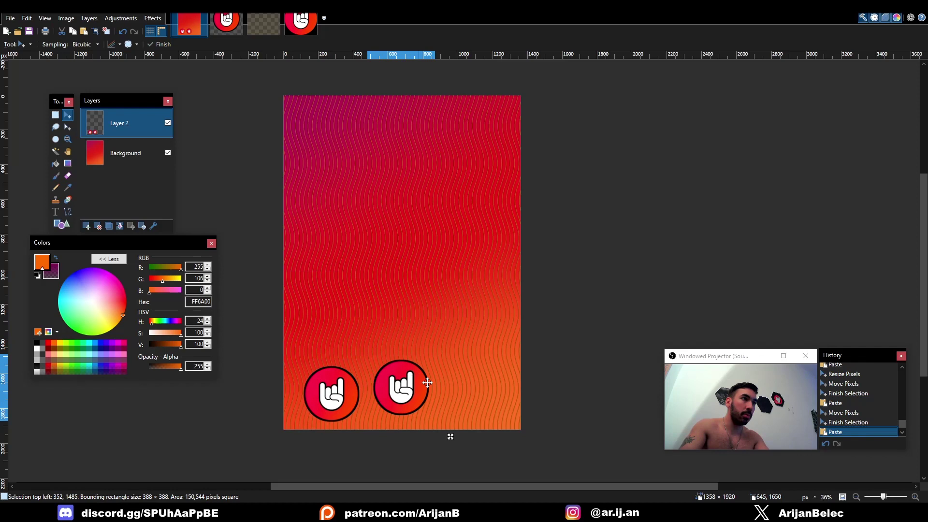
left_click_drag(420, 386, 380, 325)
key("ctrl+v")
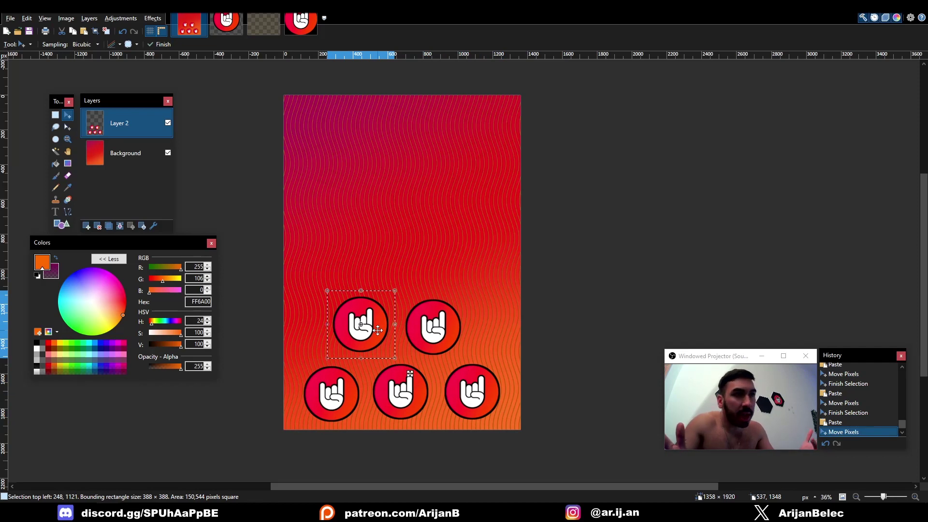
scroll(382, 359, "down", 1)
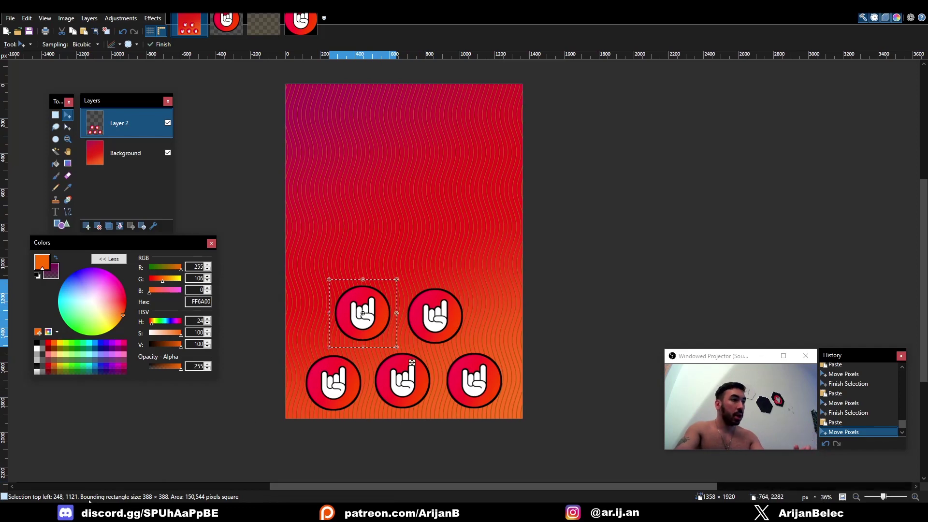
- Check the tabletop's UV layout in Blender, then return to paint.net and erase all logos from Layer 2
left_click(91, 483)
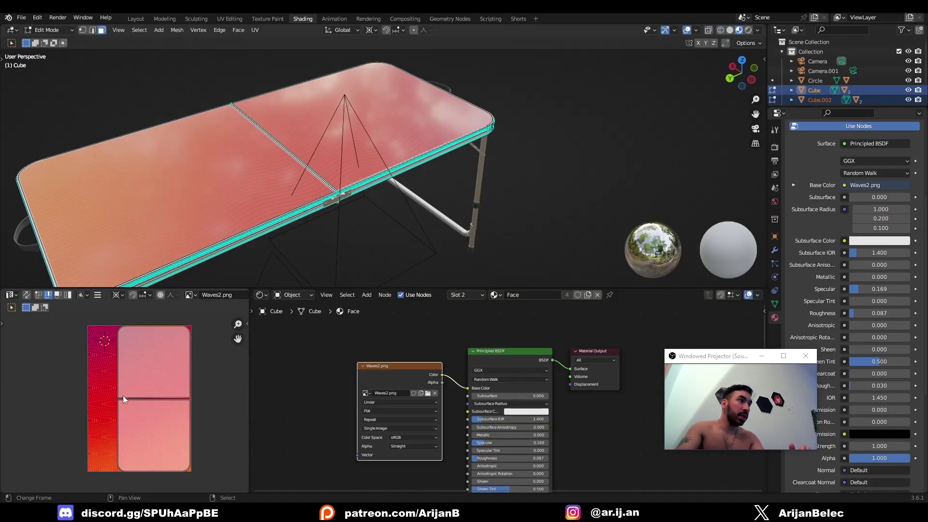
key("alt+Tab")
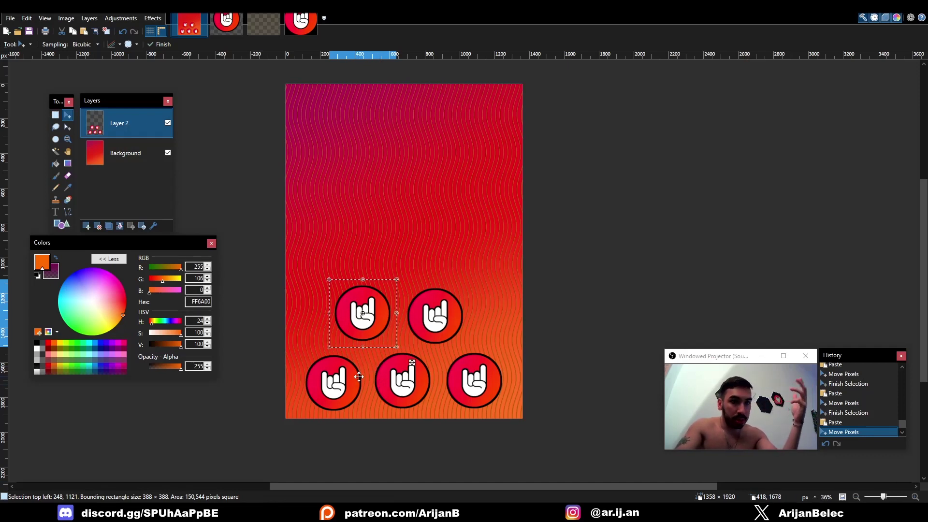
key("ctrl+a")
key("Delete")
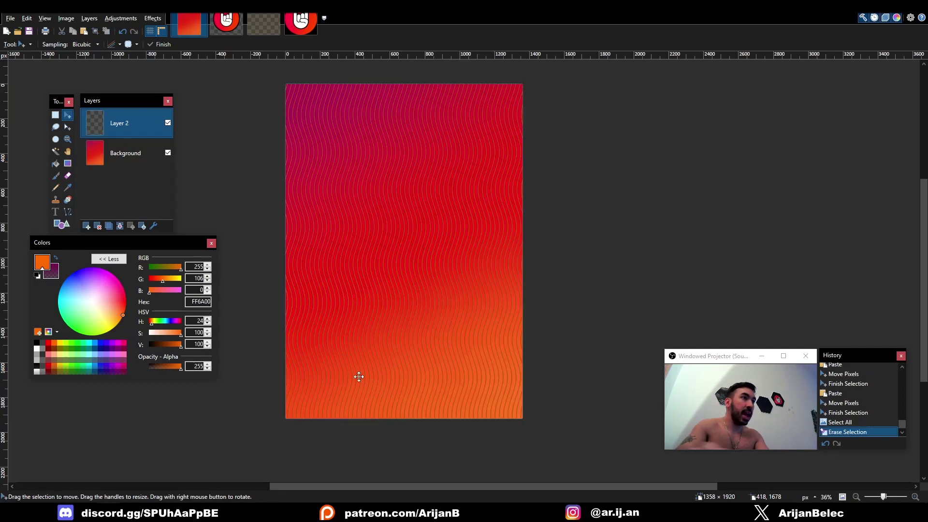
- Switch back to Blender, put the table in Object Mode and display the viewport in wireframe shading
key("alt+Tab")
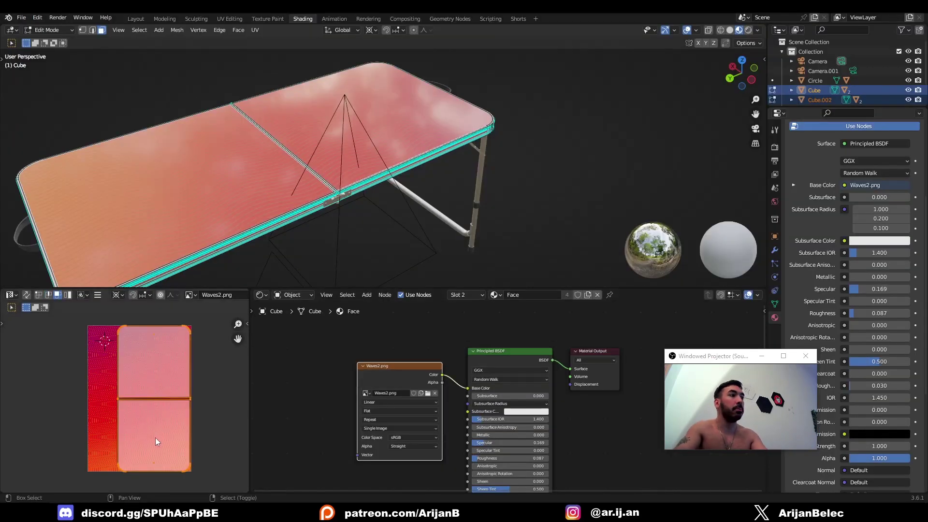
key("alt+Tab")
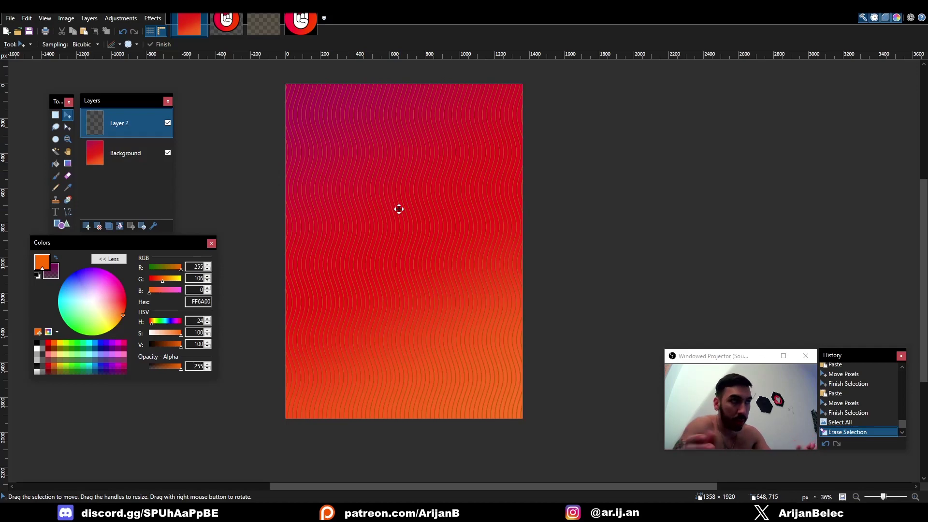
key("alt+Tab")
scroll(181, 372, "up", 3)
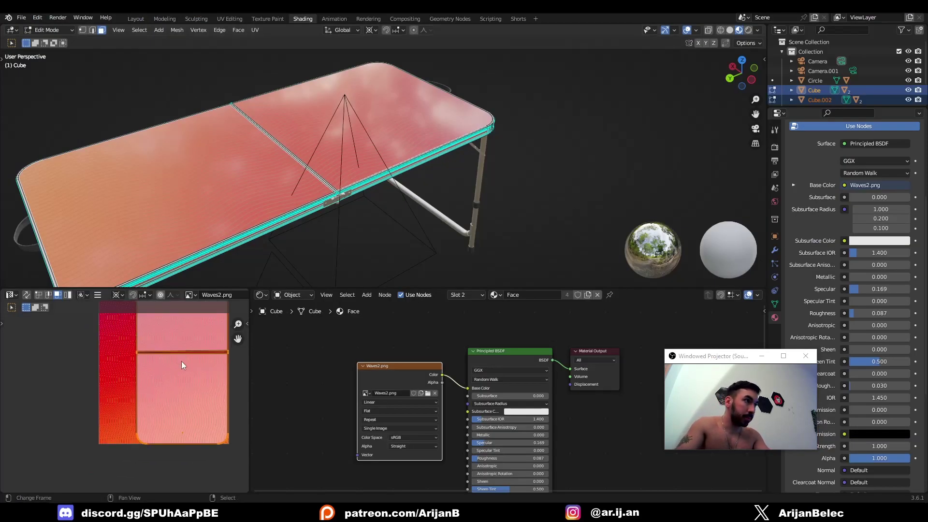
middle_click_drag(203, 223, 428, 172)
key("Tab")
key("shift+z")
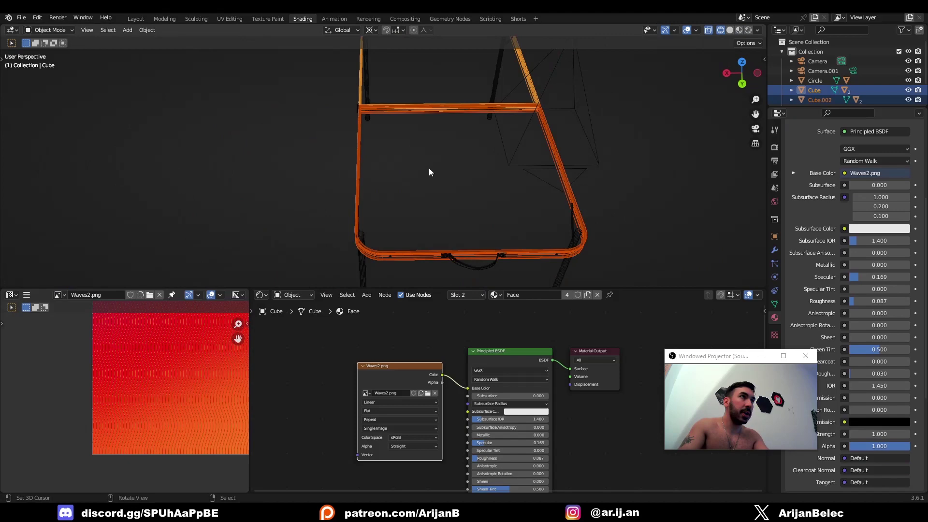
- Turn off wireframe shading and put both tabletop halves in Edit Mode with nothing selected
key("shift+z")
key("Tab")
right_click(437, 121)
right_click(437, 92, "shift")
middle_click_drag(437, 92, 333, 77)
key("alt+a")
middle_click_drag(316, 145, 427, 164)
key("Tab")
key("Tab")
- Add one centred loop cut to each tabletop half, dividing the table lengthwise down its middle
key("ctrl+r")
left_click(420, 176)
right_click(420, 176)
right_click(428, 164)
key("ctrl+r")
middle_click_drag(442, 118, 457, 156)
right_click(457, 156)
- Examine the new cut's vertices in vertex select mode at the hinge and handle edges of the first tabletop half
middle_click_drag(377, 155, 401, 201)
scroll(402, 201, "up", 9)
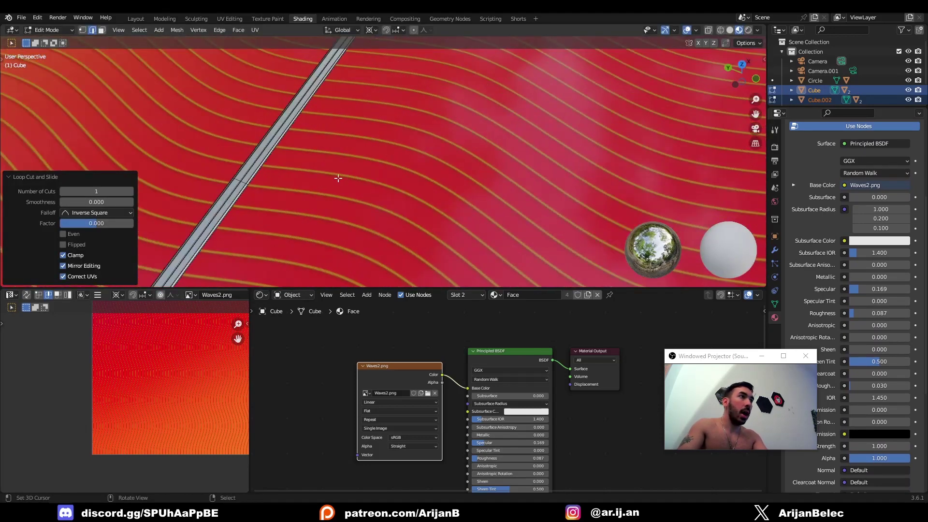
key("1")
scroll(251, 188, "up", 2)
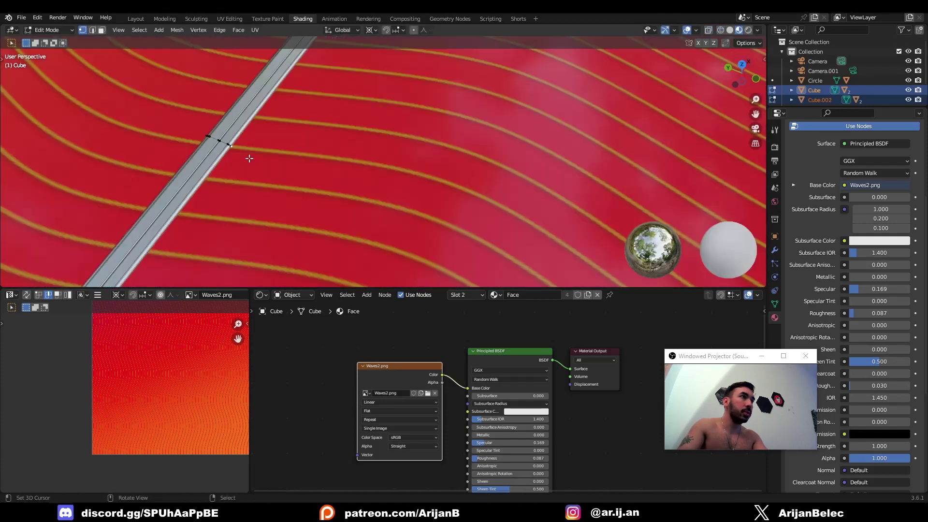
scroll(250, 158, "down", 12)
middle_click_drag(435, 165, 488, 176)
scroll(486, 194, "up", 12)
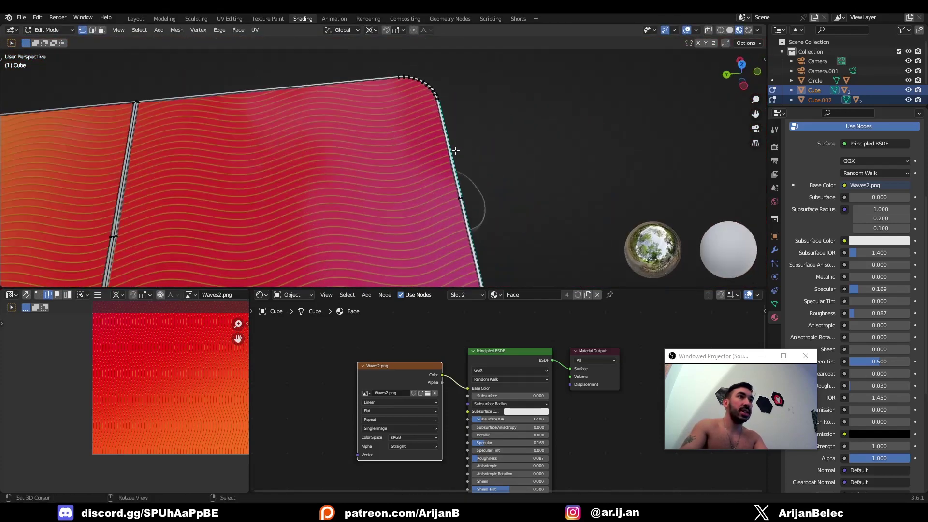
middle_click_drag(565, 183, 461, 155, "shift")
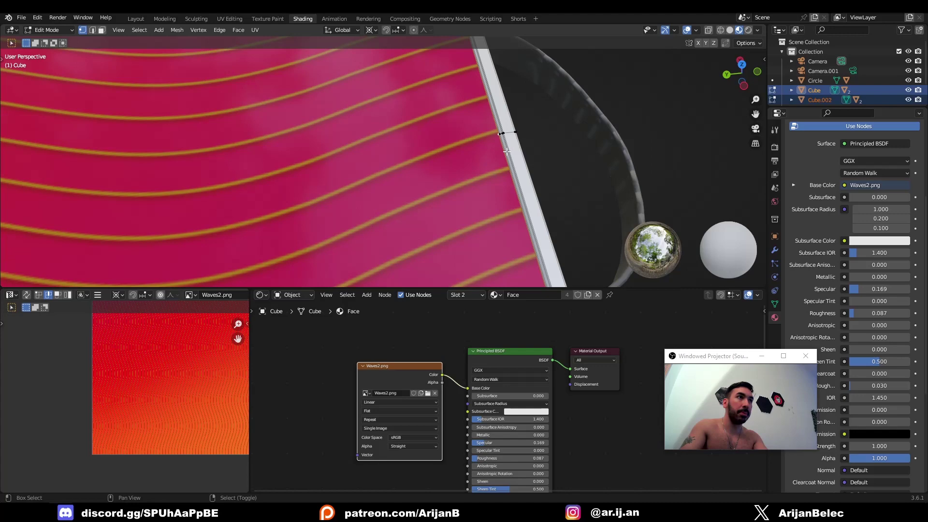
scroll(506, 152, "up", 3)
scroll(516, 152, "down", 15)
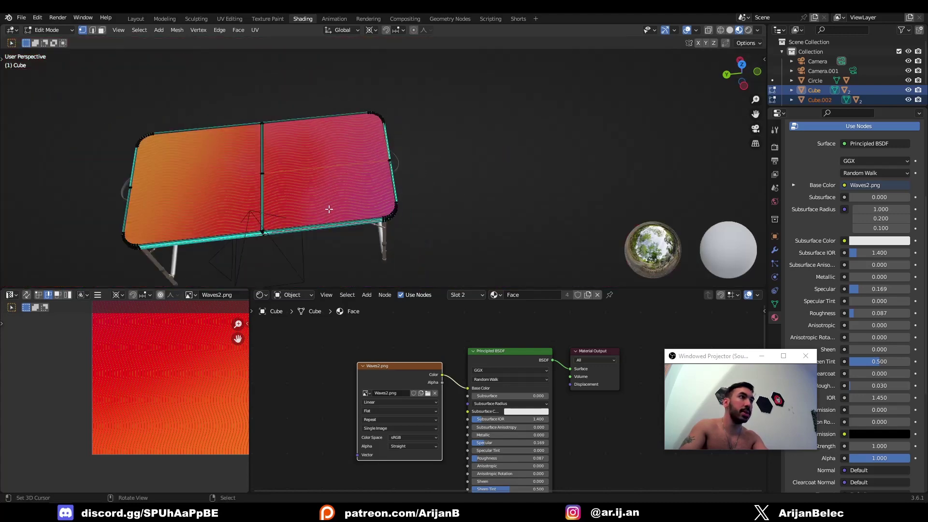
- Select top faces of the first tabletop half in face select mode and check their placement in the UV layout
middle_click_drag(329, 208, 387, 160)
key("3")
right_click(387, 159)
right_click(404, 176, "shift")
middle_click_drag(189, 344, 174, 372)
middle_click_drag(184, 320, 160, 373)
middle_click_drag(339, 201, 385, 161, "shift")
- Examine the loop cut's vertices at the hinge and handle edges of the second tabletop half
key("1")
scroll(389, 179, "up", 14)
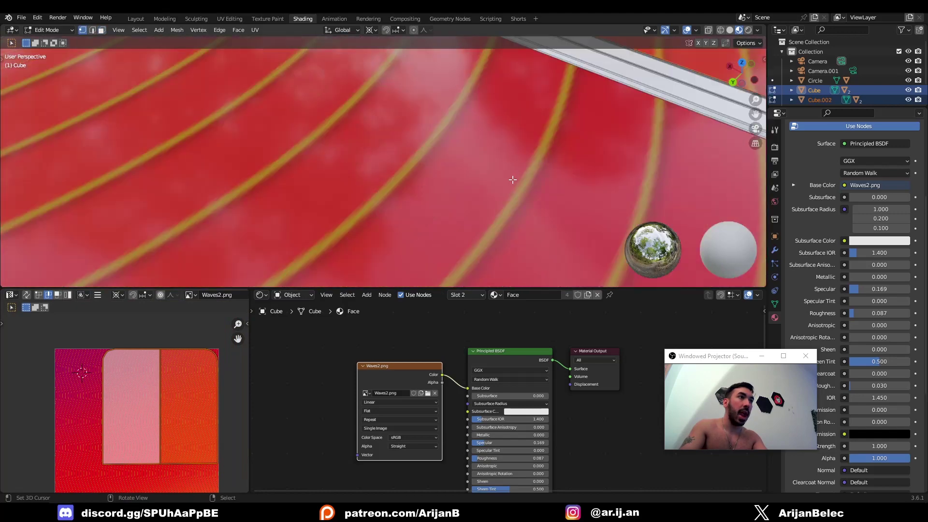
scroll(620, 155, "down", 5)
right_click(528, 171)
scroll(528, 174, "up", 3)
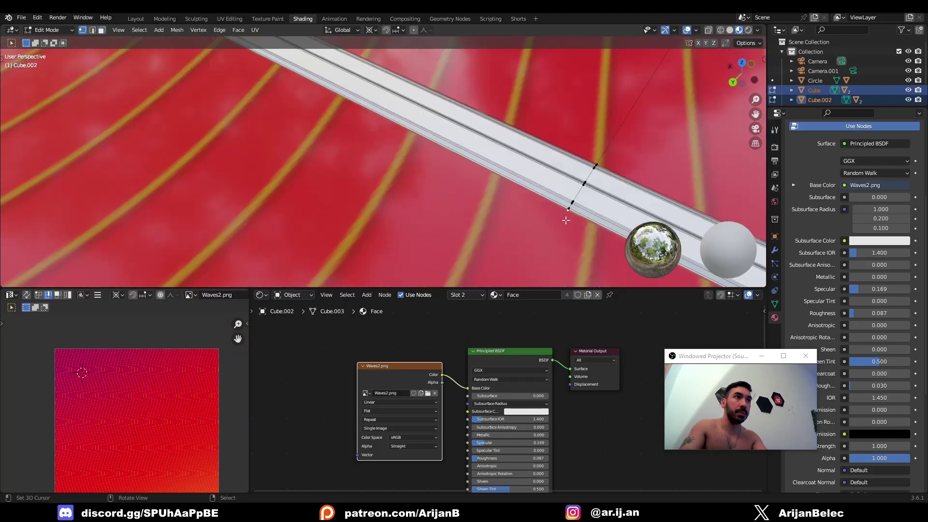
scroll(562, 220, "down", 12)
middle_click_drag(563, 220, 502, 213)
middle_click_drag(193, 164, 406, 206, "shift")
scroll(406, 206, "up", 5)
scroll(406, 207, "up", 5)
middle_click_drag(194, 188, 317, 211, "shift")
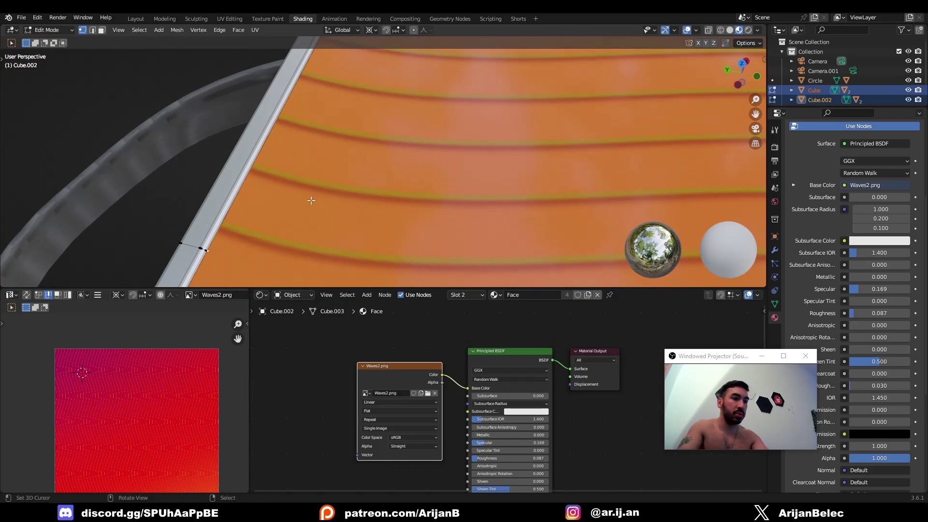
scroll(324, 199, "down", 13)
- Select all four top faces across both tabletop halves in face select mode
key("3")
left_click(428, 166)
left_click(418, 193, "shift")
left_click(505, 210, "shift")
left_click(503, 174, "shift")
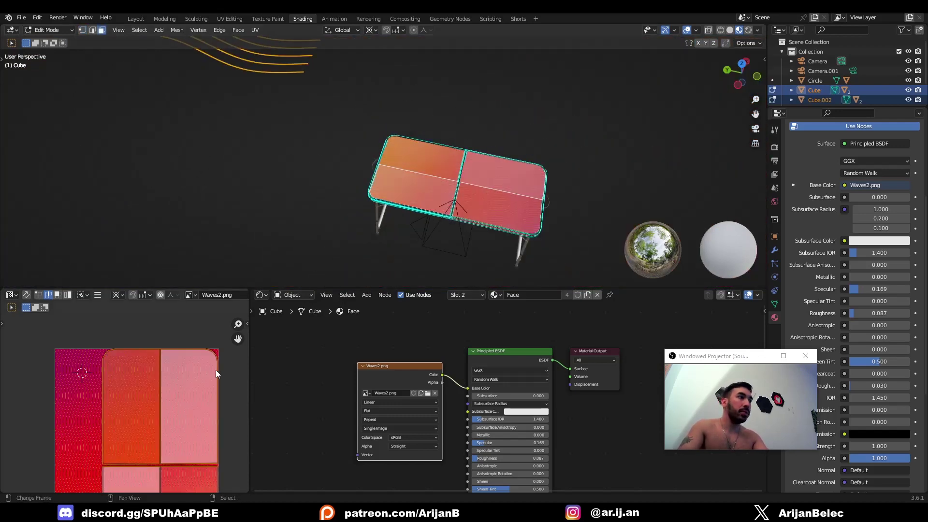
- Enlarge the UV editor in height and width and frame the tabletop's UV layout in it
scroll(165, 376, "down", 3)
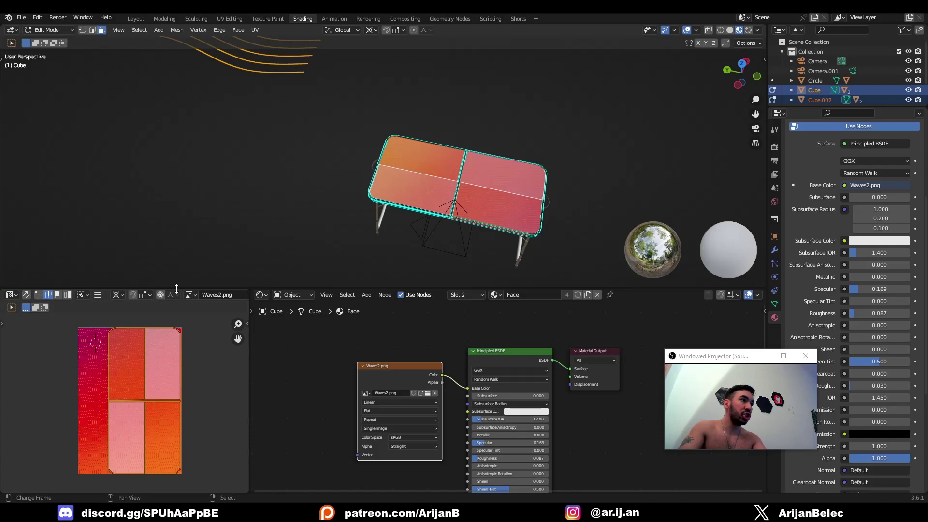
left_click_drag(176, 288, 176, 226)
left_click_drag(249, 307, 300, 306)
scroll(217, 341, "up", 3)
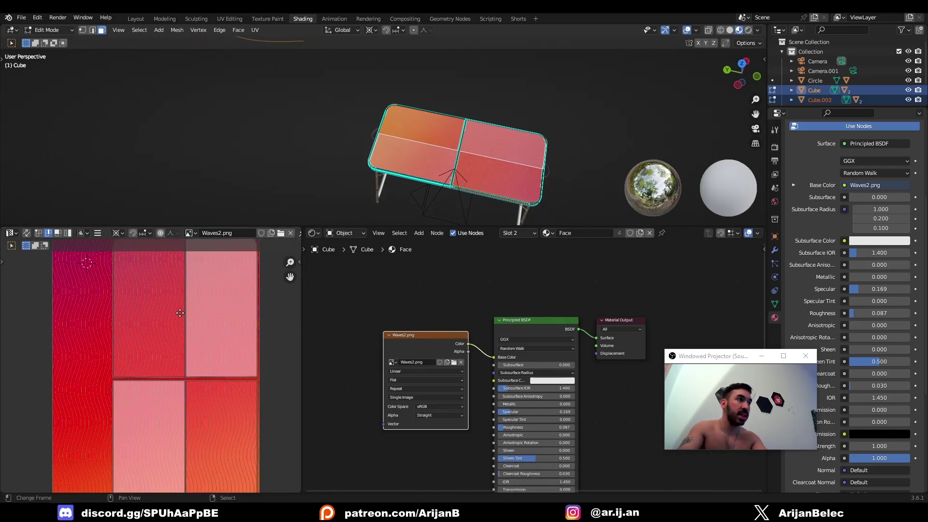
scroll(166, 289, "down", 1)
middle_click_drag(166, 348, 163, 345)
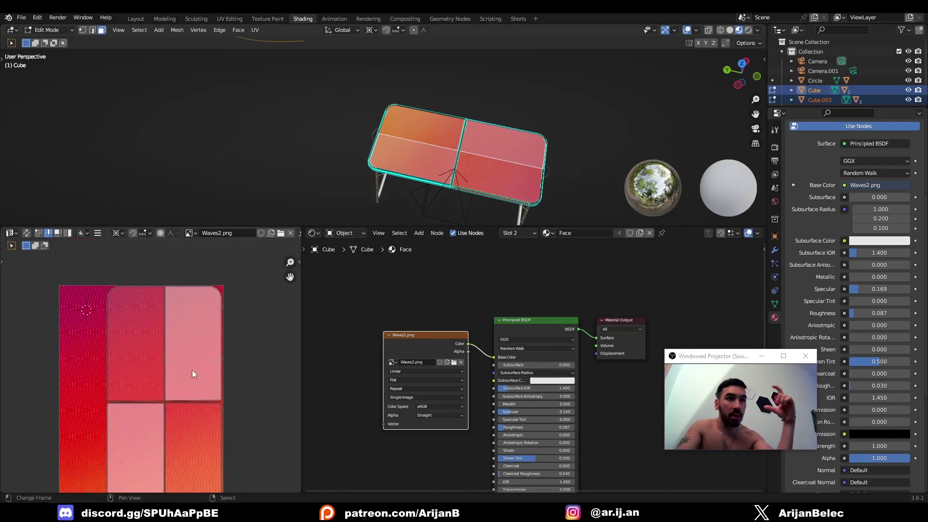
scroll(184, 352, "down", 2)
scroll(145, 299, "up", 2)
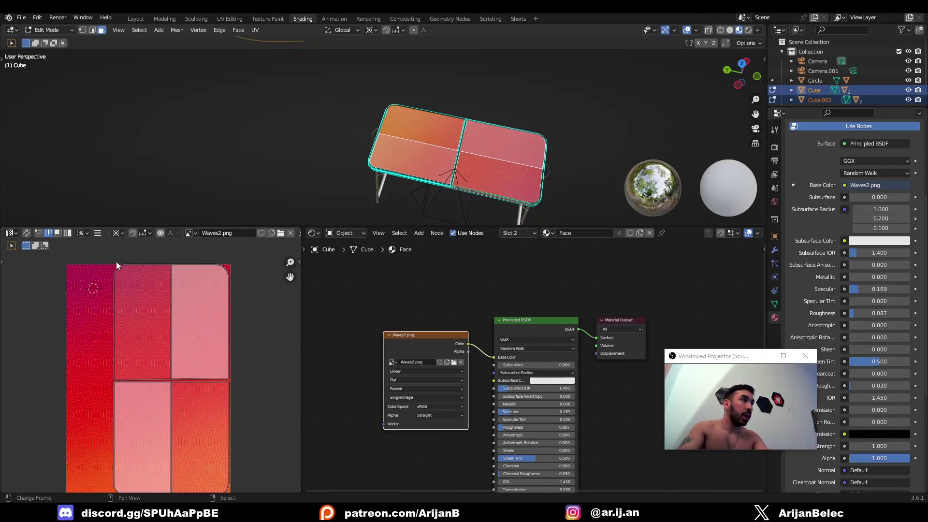
middle_click_drag(150, 330, 136, 329)
key("g")
right_click(138, 329)
scroll(133, 319, "up", 1)
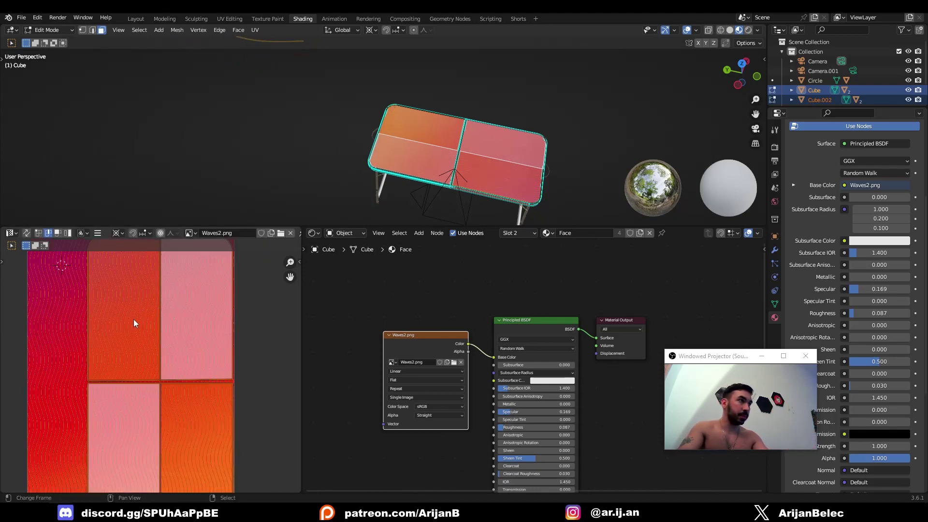
scroll(133, 318, "down", 1)
- Export the selected faces' UV layout as a PNG named "UV MAP table" to the Pictures folder
left_click(97, 234)
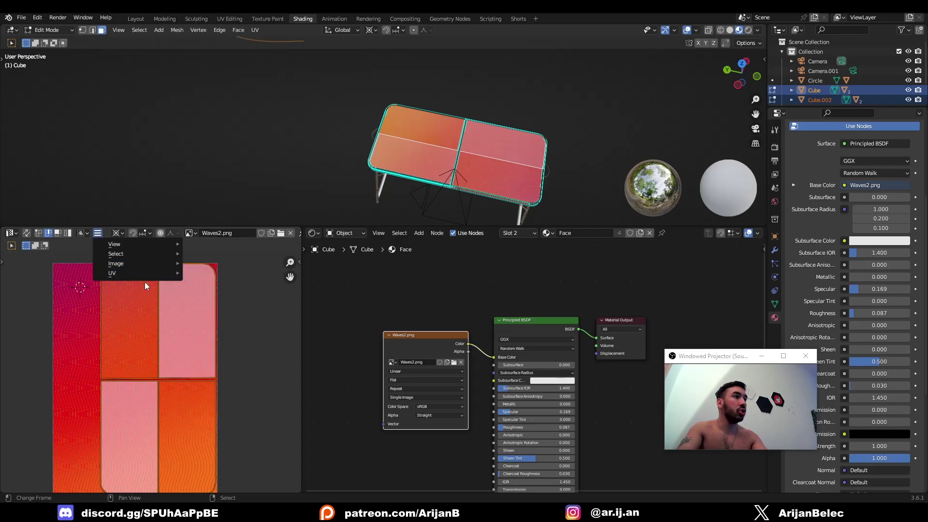
mouse_move(156, 274)
left_click(225, 272)
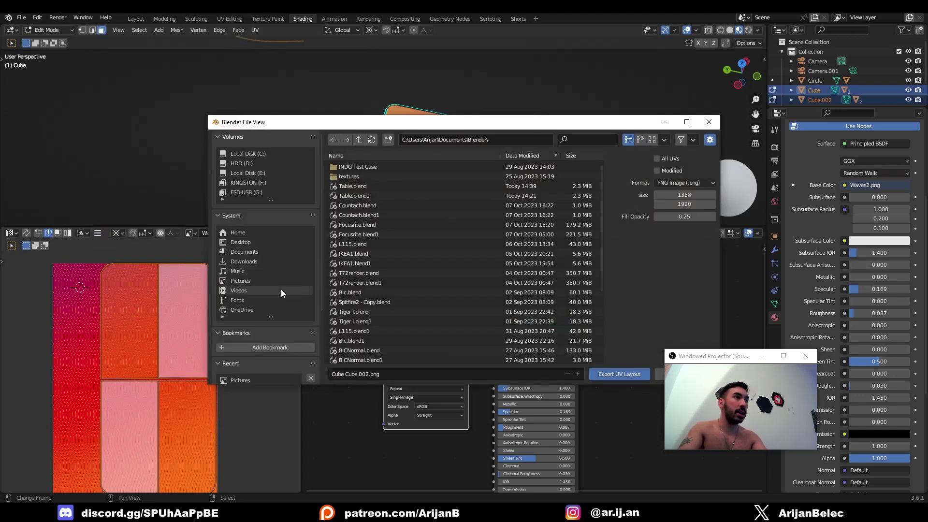
left_click(239, 284)
left_click(384, 373)
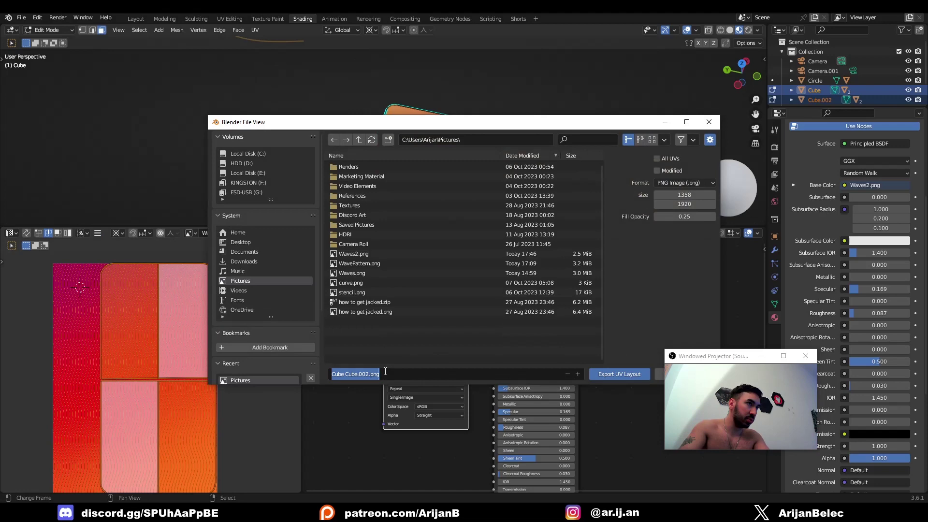
type("UV MAP table")
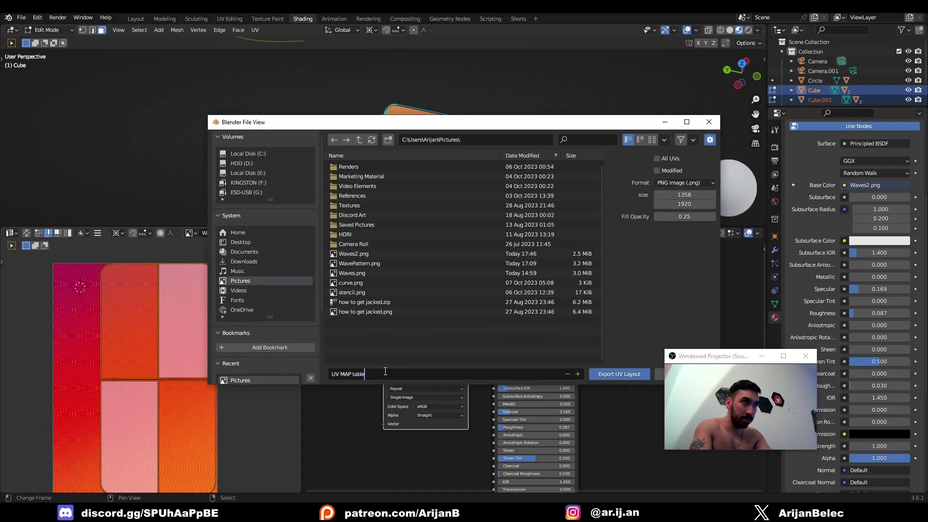
left_click(615, 374)
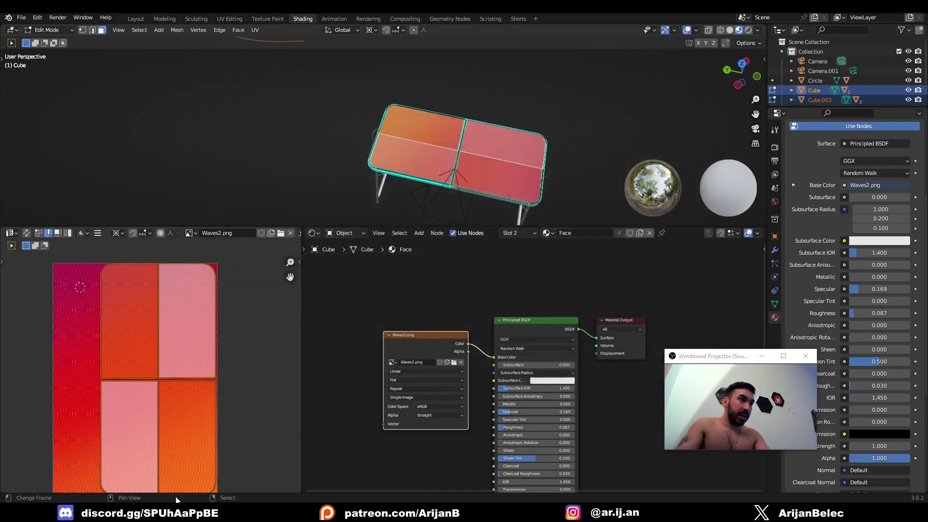
- Switch to paint.net and open the UV MAP table image from the Pictures folder
left_click(155, 482)
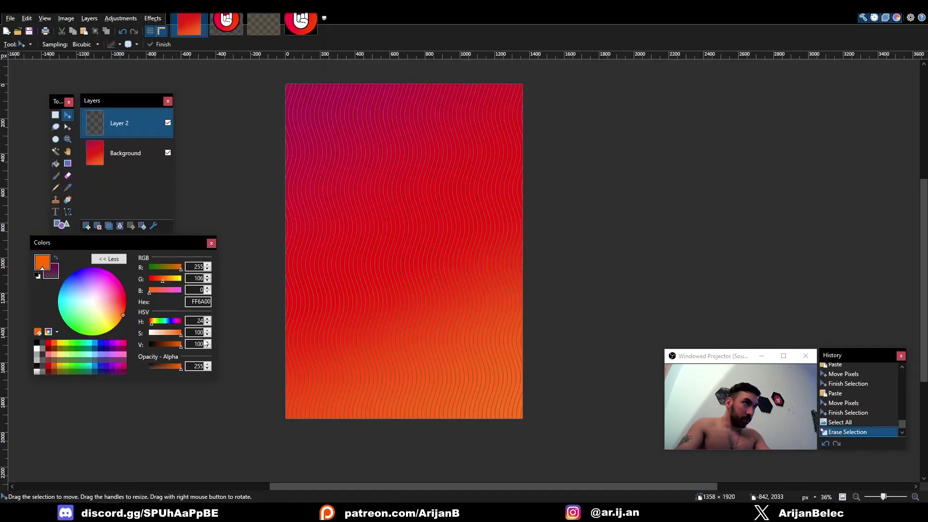
key("ctrl+o")
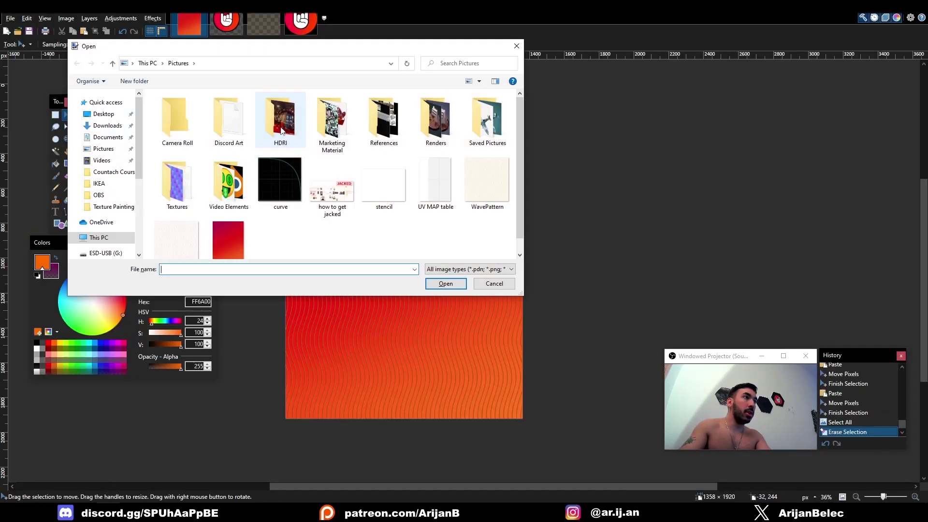
scroll(332, 175, "down", 1)
left_click(434, 182)
double_click(435, 174)
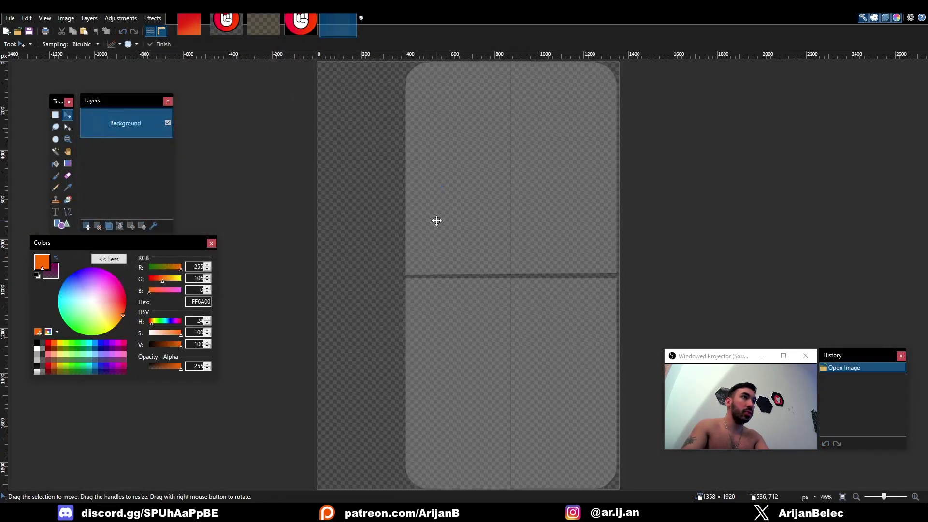
- Copy the entire UV layout image and paste it into the wave image on a new layer placed beneath Layer 2
key("ctrl+a")
scroll(462, 250, "down", 1, "ctrl")
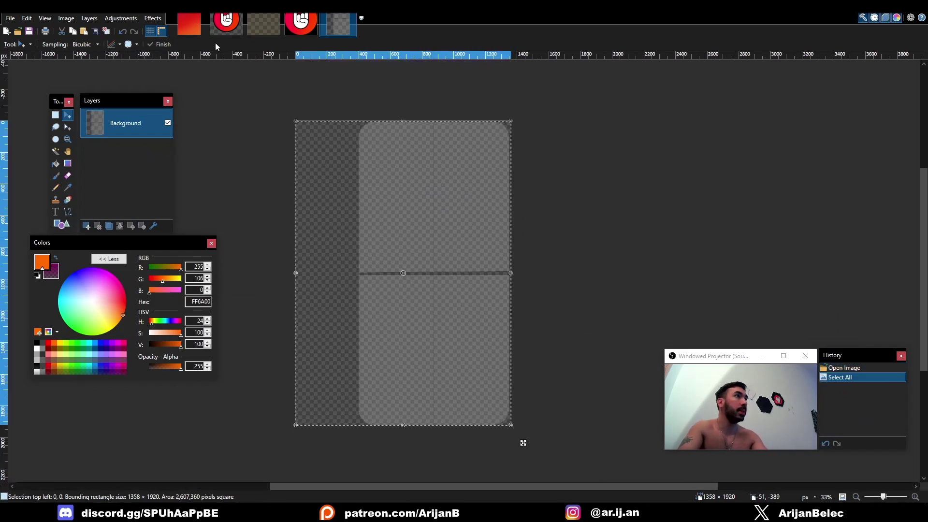
left_click(189, 24)
left_click_drag(117, 137, 117, 155)
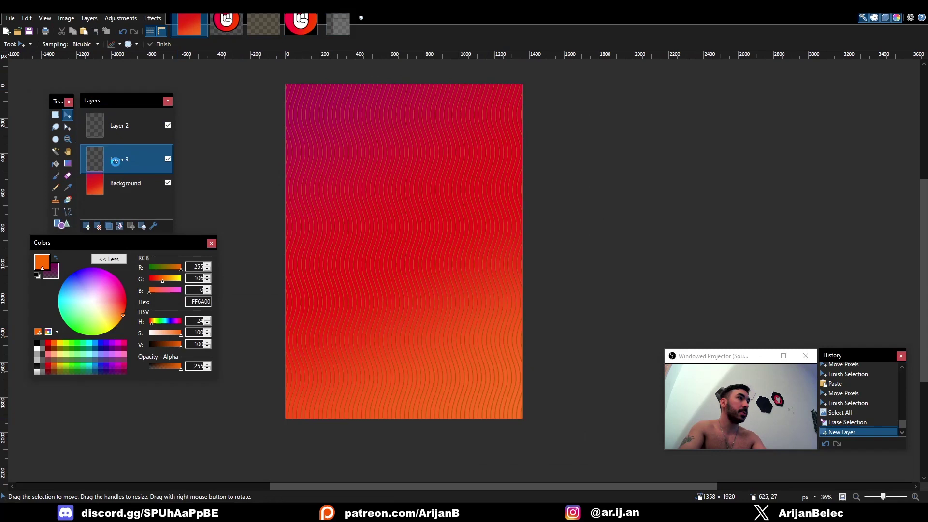
key("ctrl+v")
scroll(420, 213, "up", 2, "ctrl")
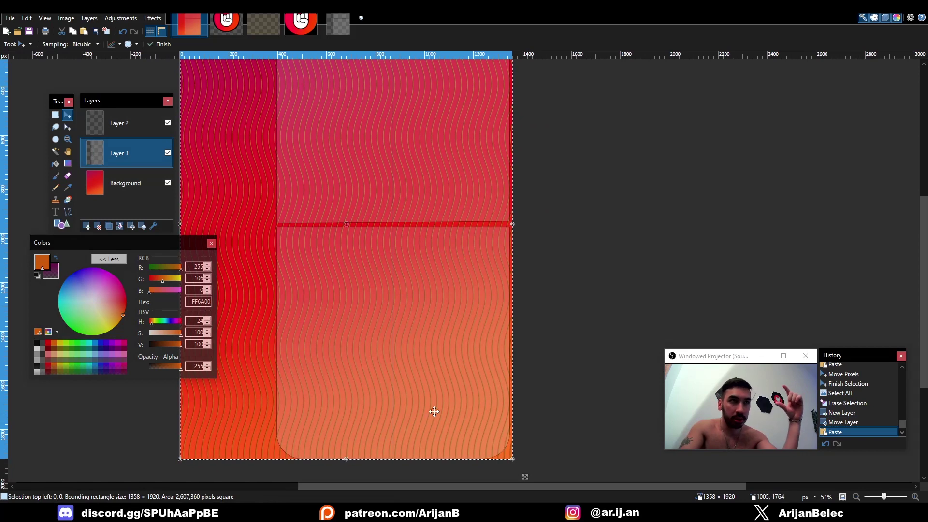
- Copy the round hand logo and paste it onto Layer 2 of the wave image, keeping the canvas size
left_click(226, 22)
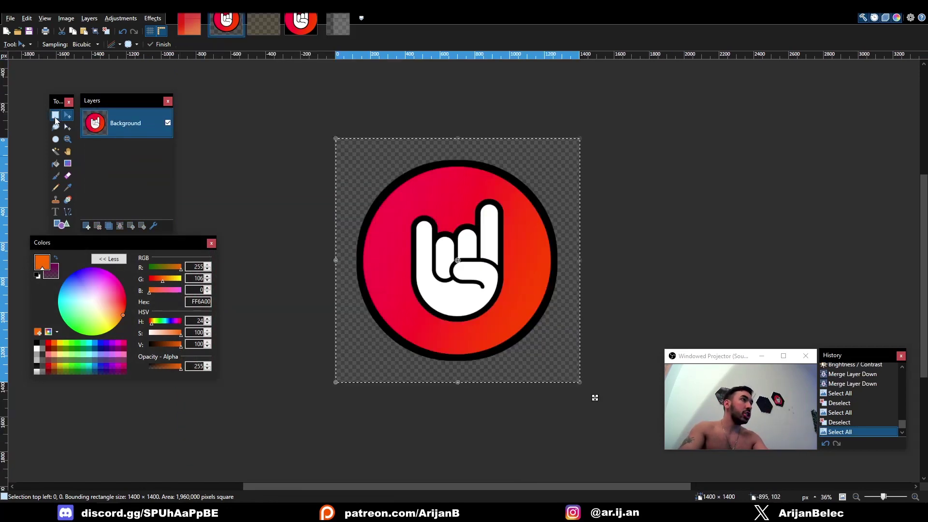
left_click(55, 117)
left_click(189, 24)
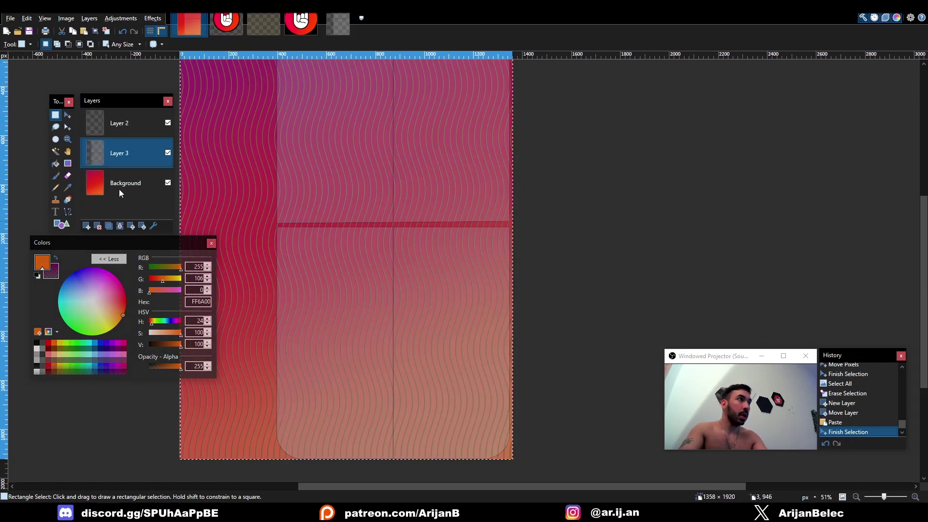
left_click(115, 129)
key("ctrl+v")
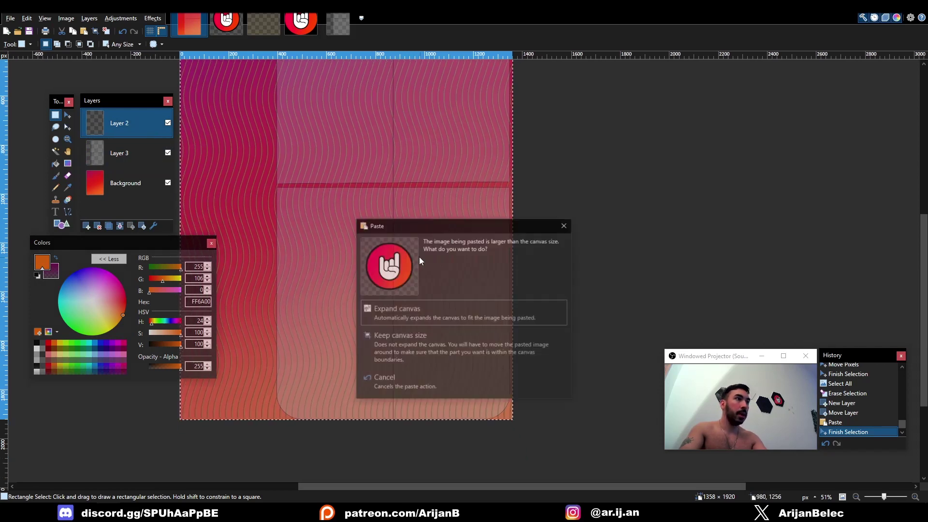
left_click(438, 345)
scroll(437, 346, "down", 3, "ctrl")
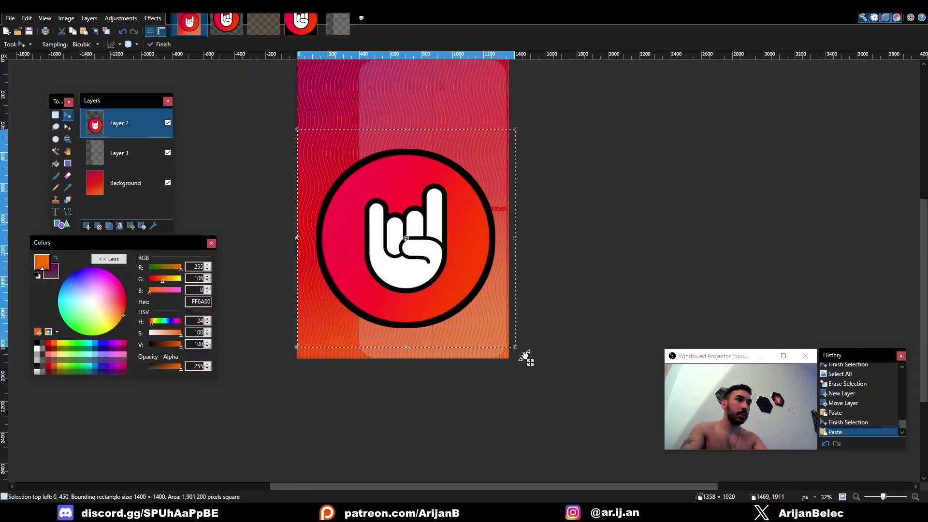
- Scale the pasted logo down to about 151 × 151 pixels and place it over the UV layout's centre line in the lower half
left_click_drag(447, 289, 470, 301)
left_click_drag(515, 337, 468, 356)
scroll(468, 356, "up", 3, "ctrl")
scroll(476, 346, "up", 2, "ctrl")
left_click_drag(425, 327, 406, 273)
scroll(399, 303, "up", 2, "ctrl")
scroll(406, 273, "up", 6, "ctrl")
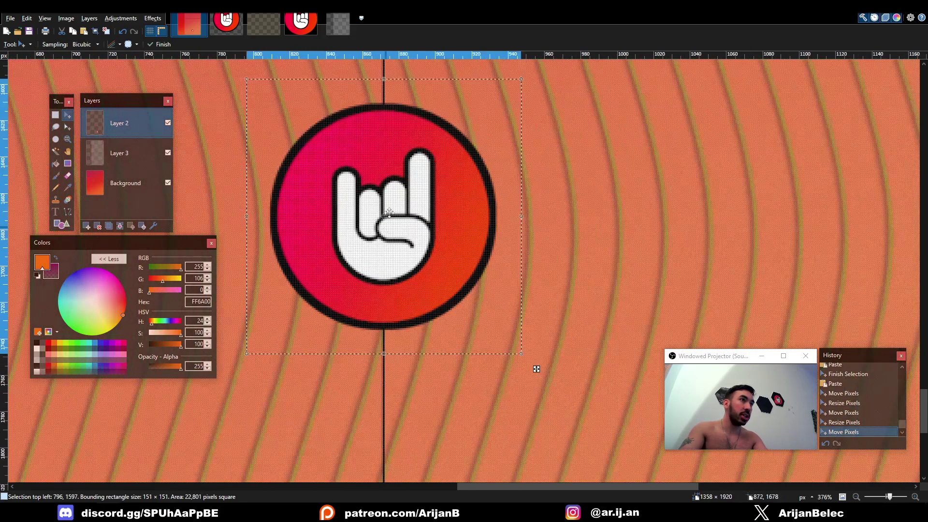
- Nudge the logo one pixel sideways to 797, 1597 so it is centred on the UV layout's centre line
scroll(391, 210, "up", 2, "ctrl")
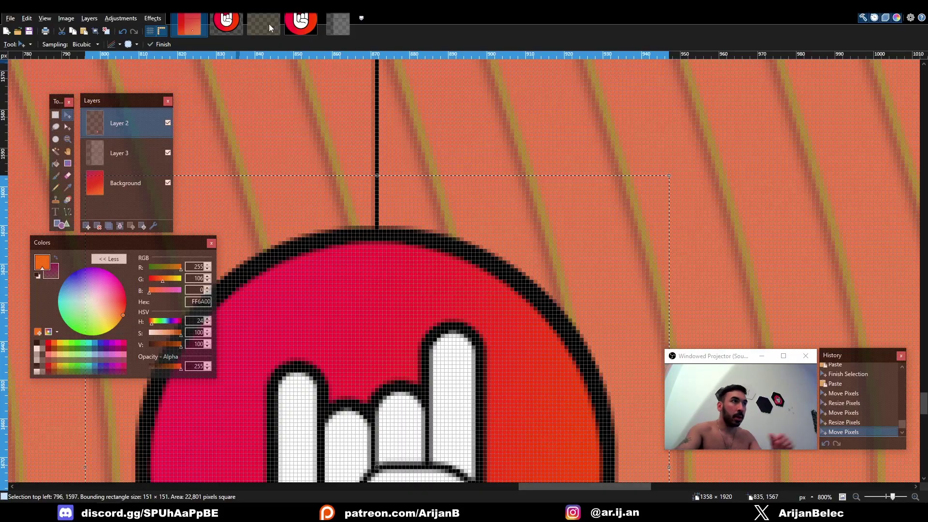
scroll(386, 237, "down", 4, "ctrl")
scroll(382, 331, "up", 5, "ctrl")
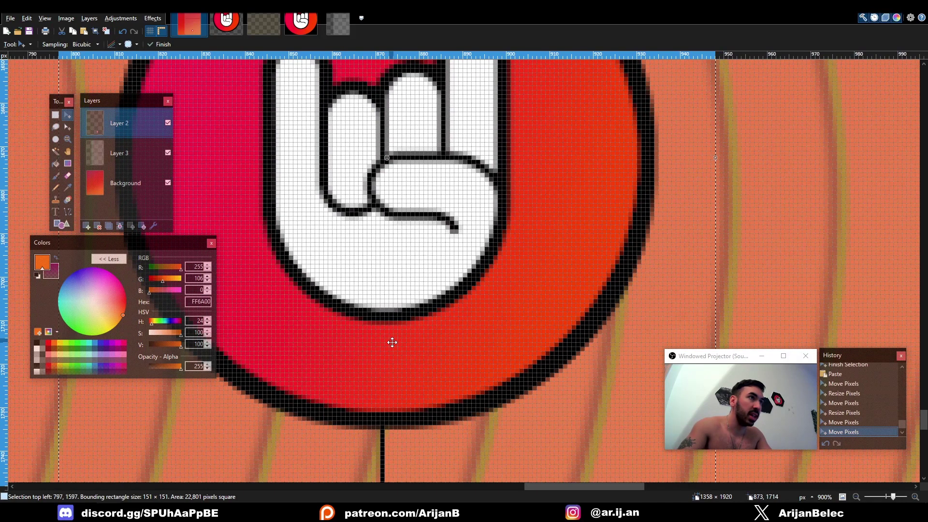
scroll(392, 343, "down", 5, "ctrl")
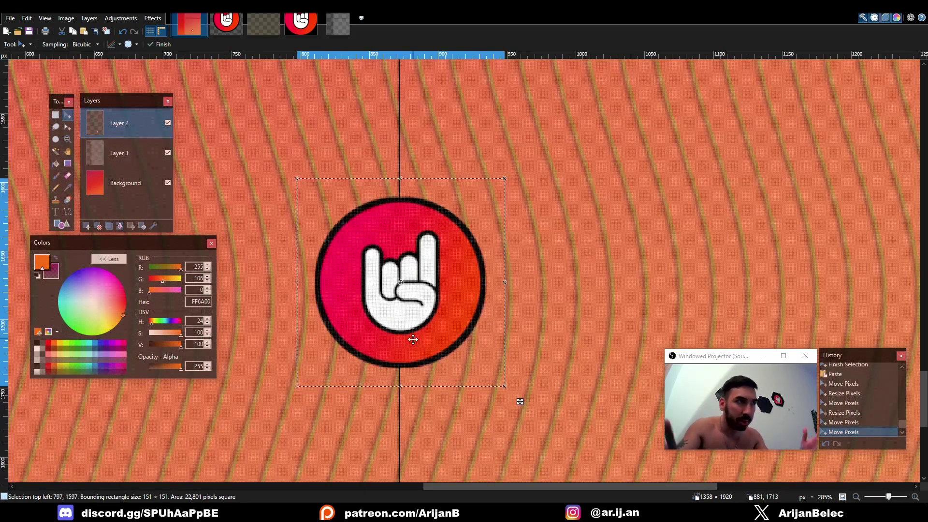
- Move the logo straight down 140 pixels to 797, 1737, near the lower end of the tabletop outline
scroll(392, 344, "down", 4, "ctrl")
key("ctrl+Down")
key("ctrl+Down")
key("ctrl+Down")
key("ctrl+Down")
key("ctrl+Down")
key("ctrl+Down")
key("ctrl+Down")
key("ctrl+Down")
key("ctrl+Down")
key("ctrl+Down")
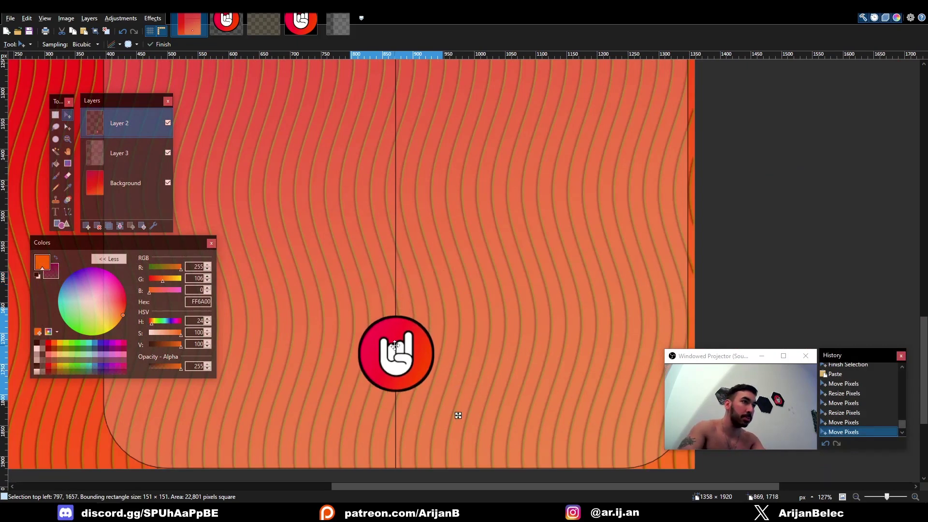
key("Down")
key("Down")
key("Down")
key("Down")
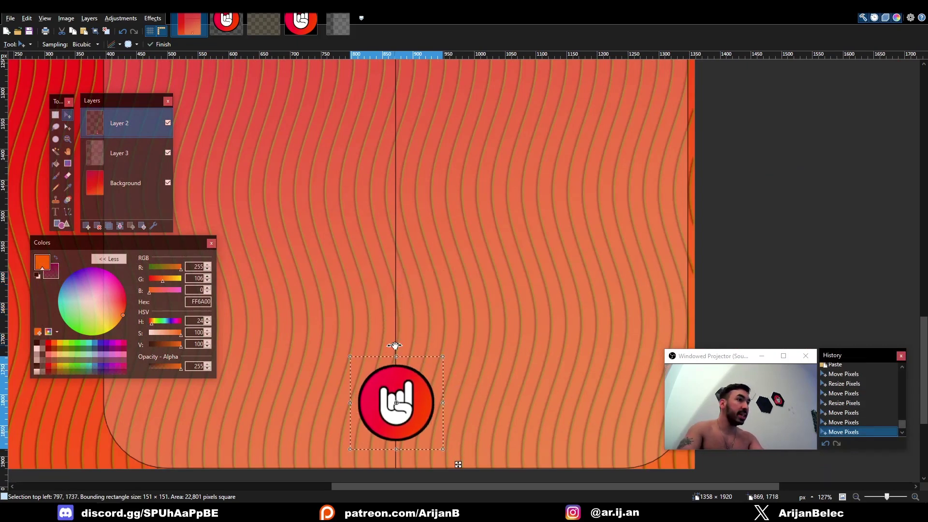
- Move the logo straight down 10 pixels to 797, 1747 and paste a copy of it in place
key("Down")
scroll(395, 344, "down", 1, "ctrl")
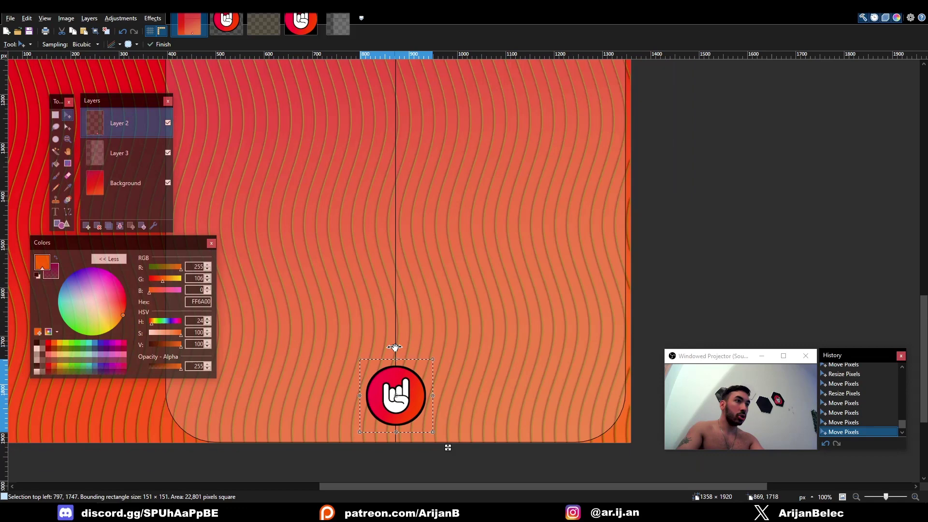
middle_click_drag(411, 354, 470, 301)
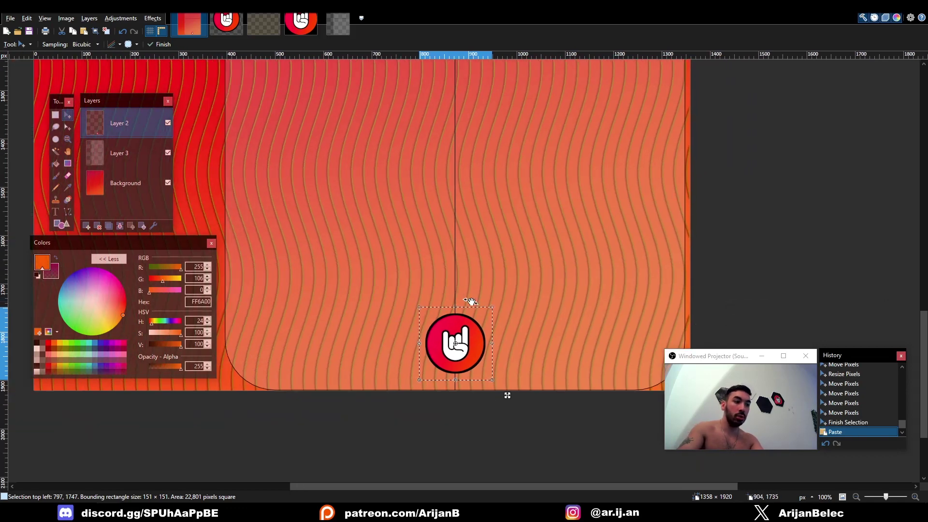
- Try to shift the pasted logo copy 100 pixels left to 697, 1747, and undo the shift
key("Left")
key("Left")
key("Left")
key("Left")
key("Left")
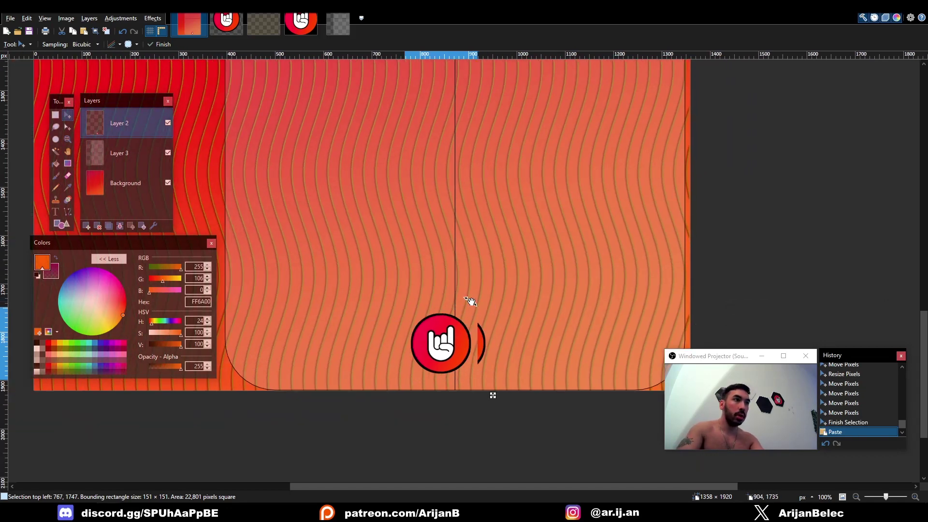
key("Left")
key("Left")
key("Left")
key("Left")
key("Left")
key("Left")
key("Left")
key("Left")
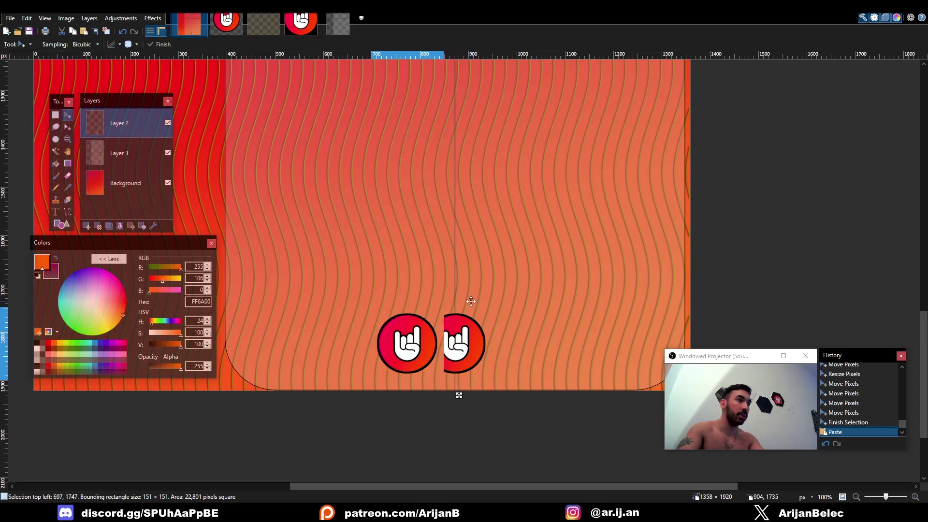
key("ctrl+z")
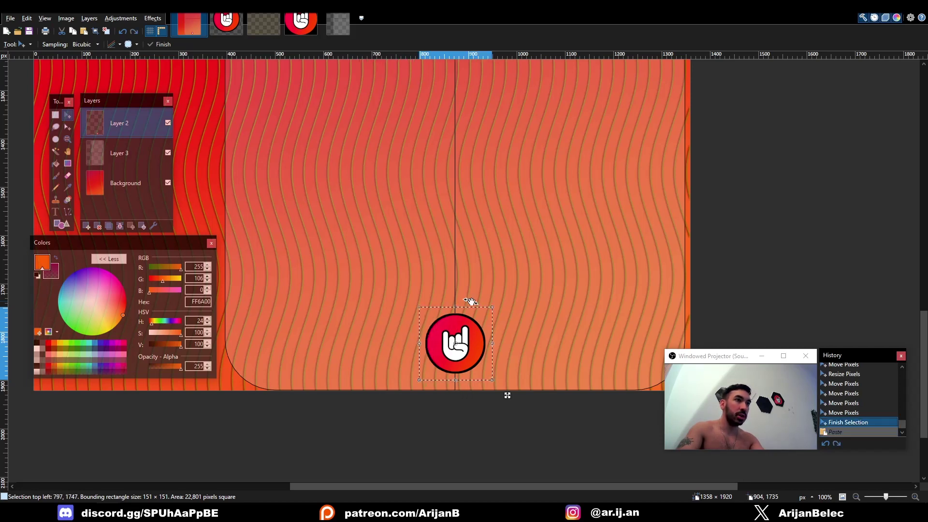
key("ctrl+z")
key("ctrl+y")
key("ctrl+y")
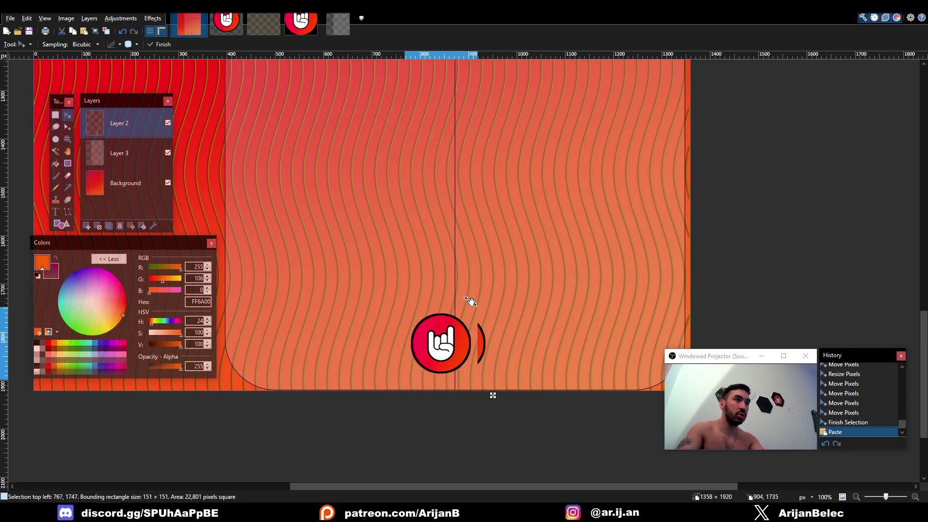
- Move the pasted logo copy 140 pixels left to 657, 1747, beside the centred logo
key("Left")
key("Left")
key("Left")
key("Left")
key("Left")
key("Left")
key("Left")
key("Left")
key("Left")
key("Left")
key("Left")
key("Left")
key("Left")
key("Left")
key("Left")
key("Left")
key("Left")
key("Left")
key("Left")
key("Left")
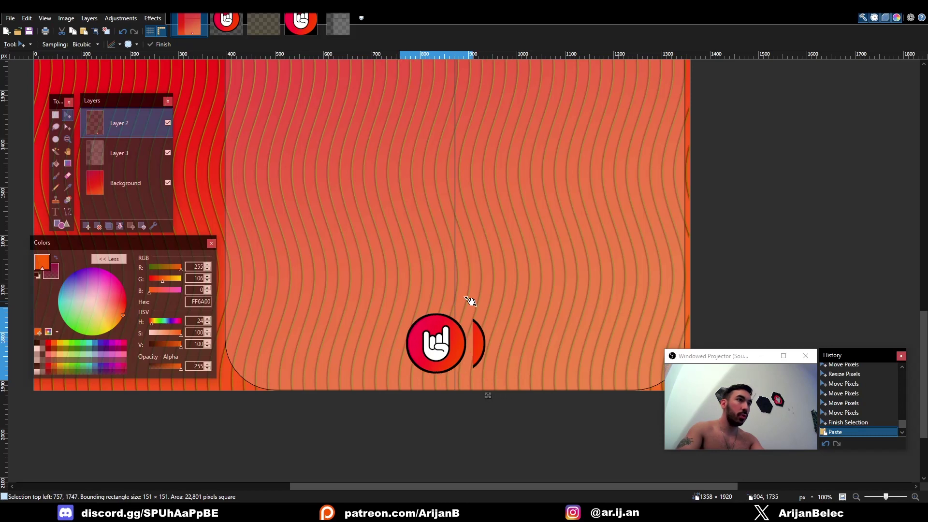
key("Left")
key("Left")
key("Left")
key("Left")
key("Left")
key("Left")
key("Left")
key("Left")
key("Left")
key("Left")
key("Left")
key("Left")
key("Left")
key("Left")
key("Left")
key("Left")
key("Left")
key("Left")
key("Left")
key("Left")
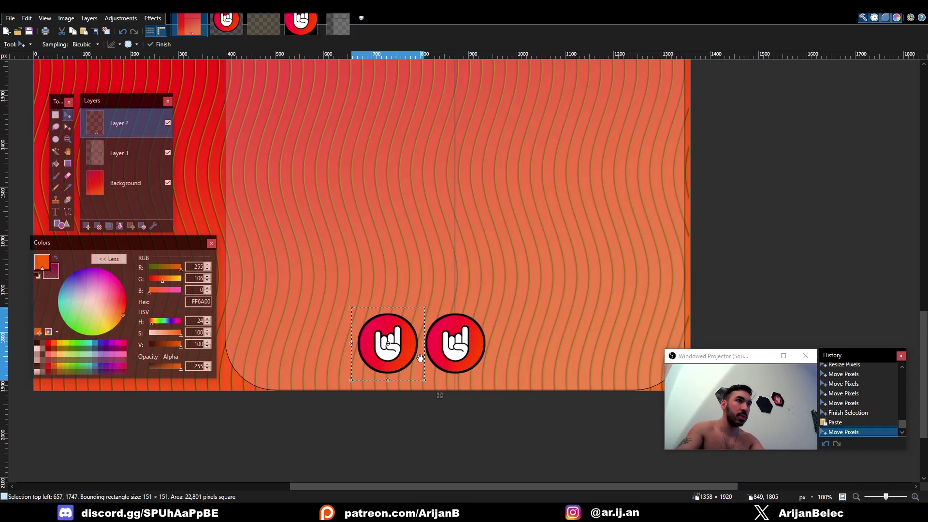
- Paste another logo copy and move it straight right to 937, 1747, on the other side of the centred logo
scroll(394, 359, "up", 3, "ctrl")
scroll(387, 349, "right", 1)
scroll(373, 340, "down", 4, "ctrl")
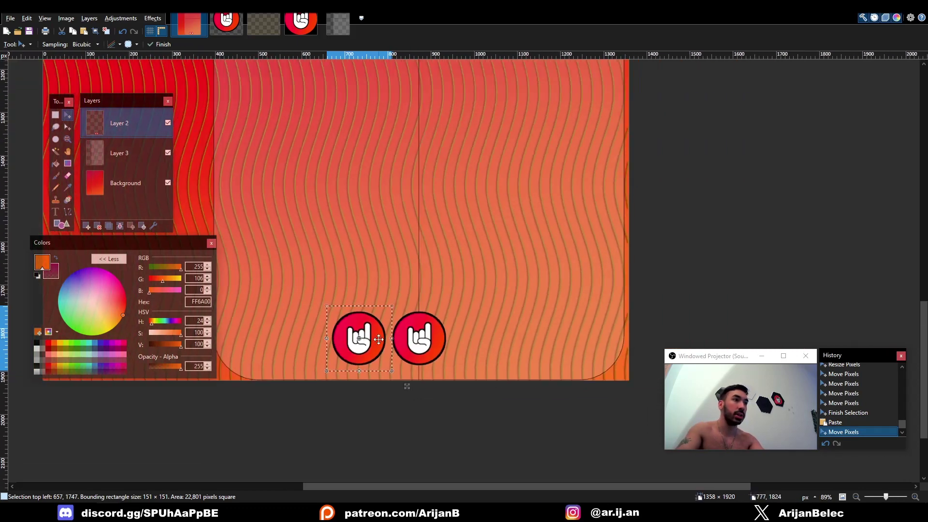
key("ctrl+v")
key("Right")
key("Right")
key("Right")
key("Right")
key("Right")
key("Right")
key("Right")
key("Right")
key("Right")
key("Right")
key("Right")
key("Right")
key("Right")
key("Right")
key("Right")
key("Right")
key("Right")
key("Right")
key("Right")
key("Right")
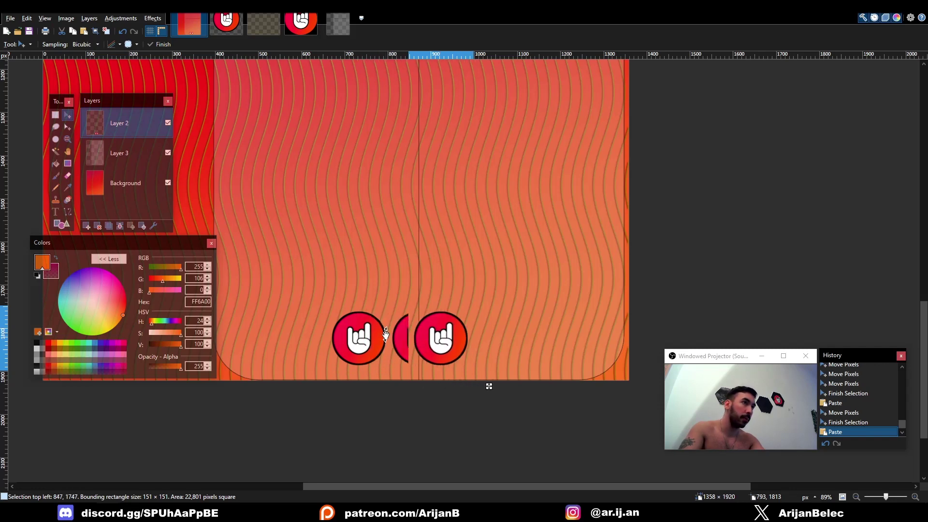
key("Right")
key("Right")
key("Right")
key("Right")
key("Right")
key("Right")
key("Right")
key("Right")
key("Right")
key("Right")
key("Right")
key("Right")
key("Right")
key("Right")
key("Right")
key("Right")
key("Right")
key("Right")
key("Right")
key("Right")
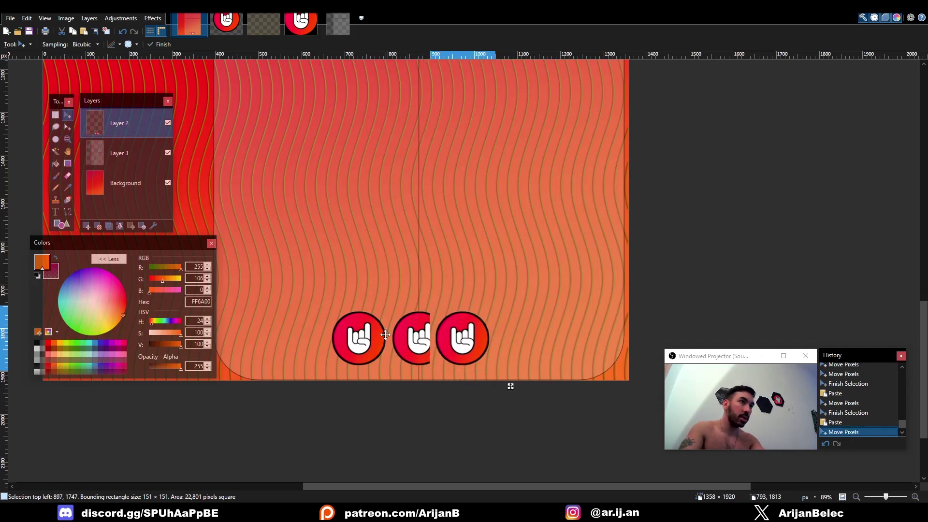
key("Right")
key("Right")
key("Right")
key("Right")
key("Right")
key("Right")
key("Right")
key("Right")
key("Right")
key("Right")
scroll(449, 334, "up", 5, "ctrl")
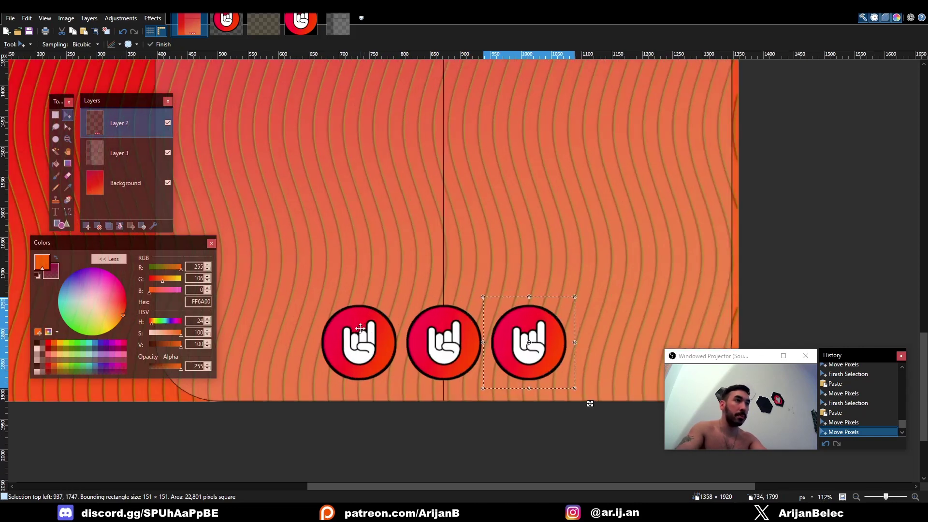
key("ctrl+v")
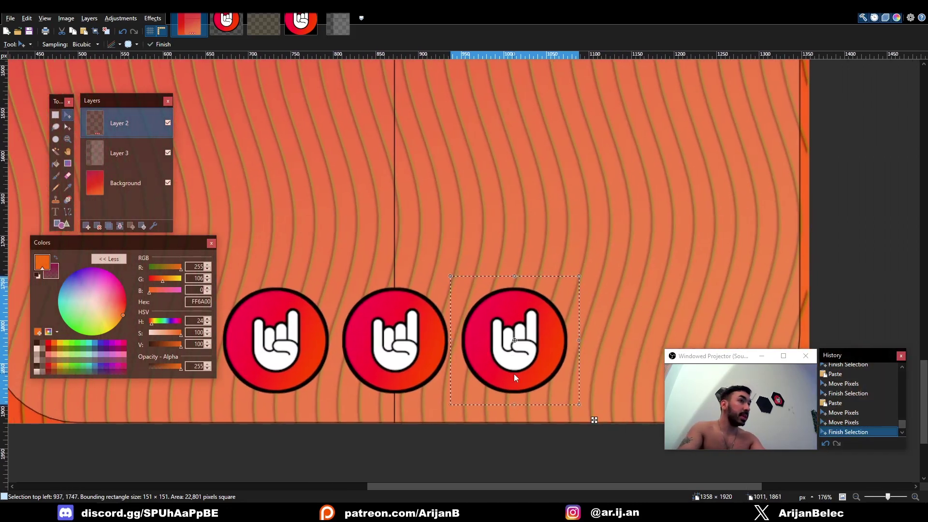
key("ctrl+z")
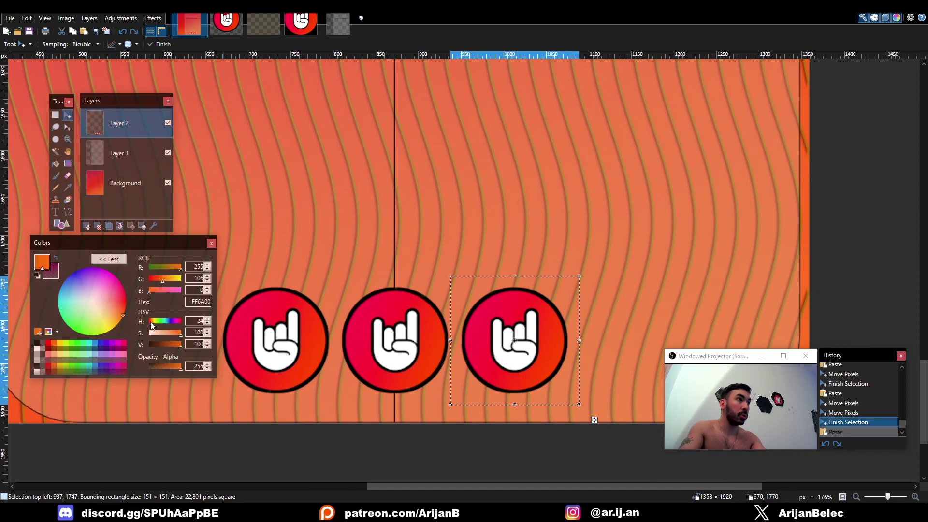
- Select the middle logo tightly with a rectangular selection of 129 × 130 pixels around its round outline
left_click(59, 119)
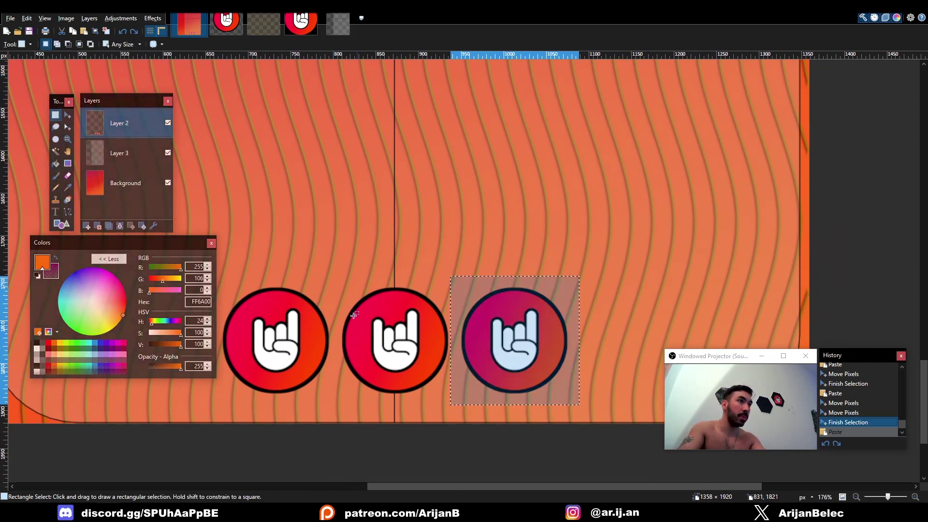
left_click_drag(345, 282, 453, 400)
scroll(375, 306, "up", 3, "ctrl")
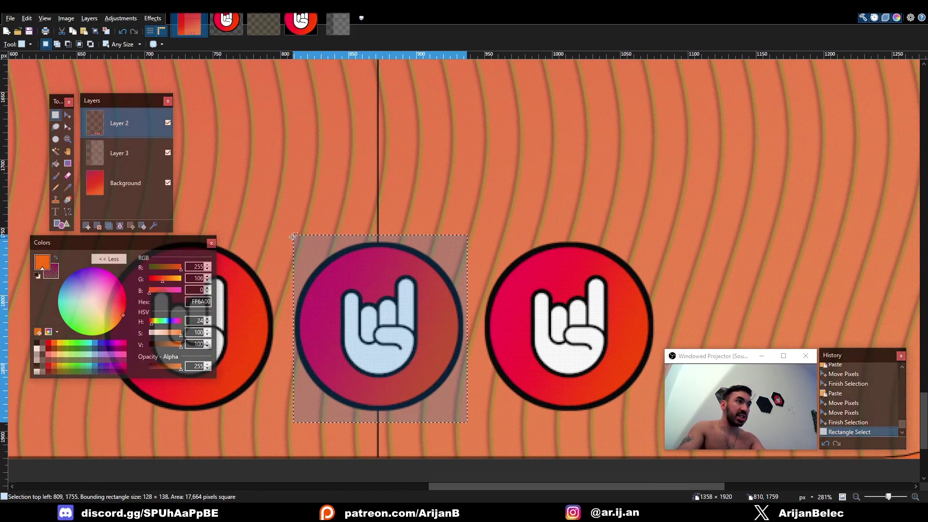
left_click_drag(290, 235, 466, 431)
scroll(457, 375, "down", 3, "ctrl")
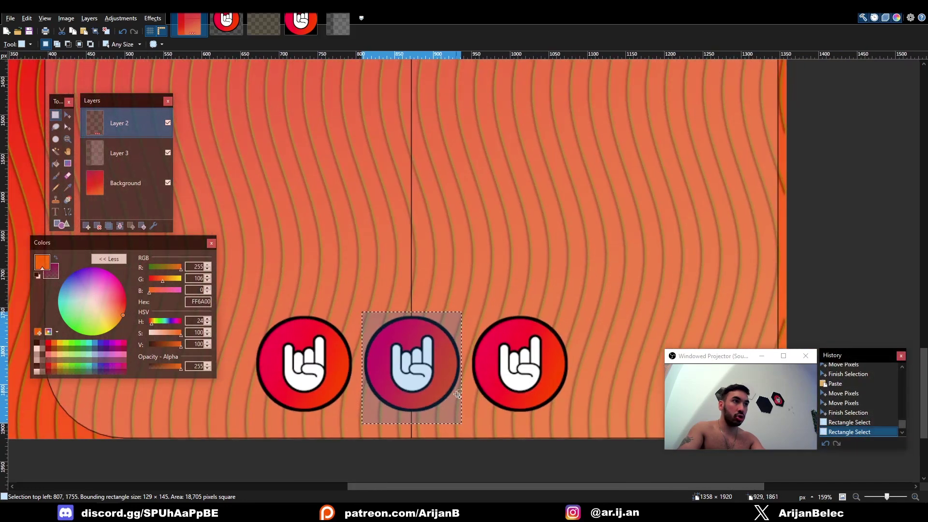
scroll(368, 338, "up", 3, "ctrl")
left_click_drag(362, 308, 447, 400)
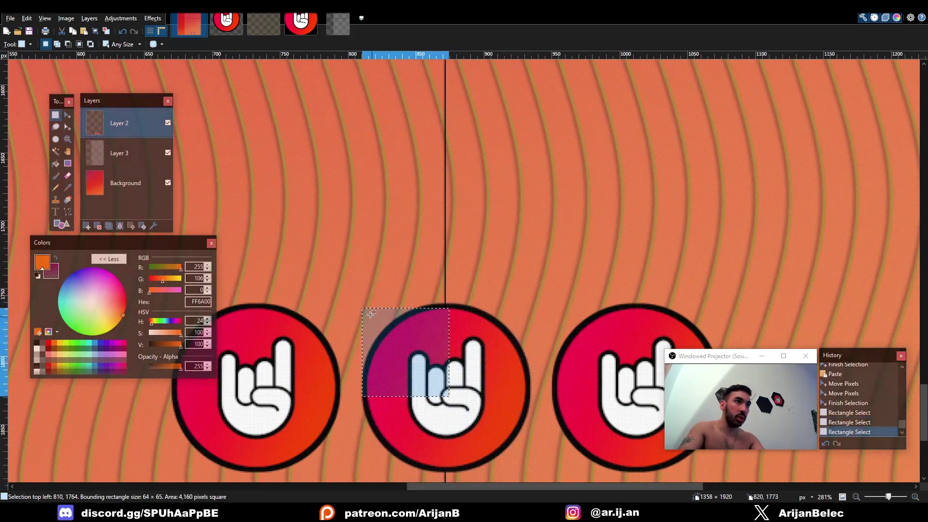
left_click_drag(361, 302, 531, 473)
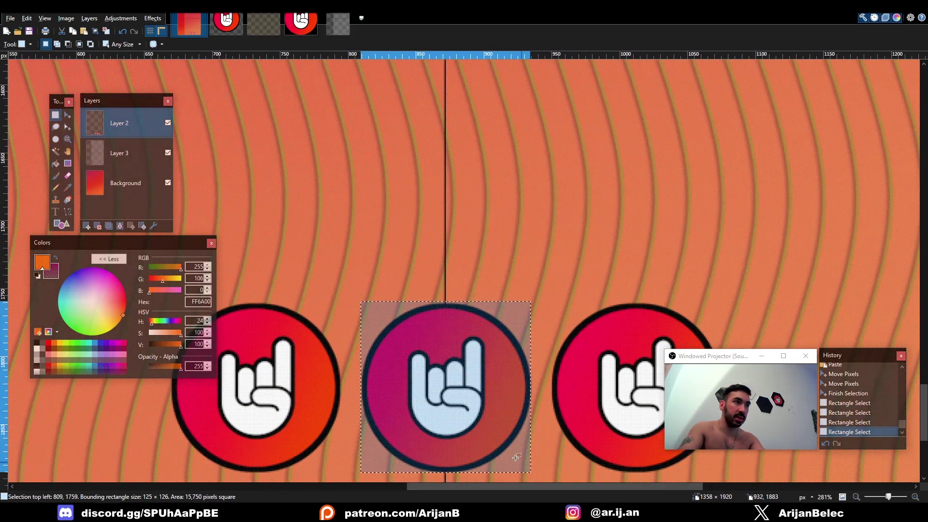
scroll(389, 369, "up", 3, "ctrl")
left_click_drag(327, 242, 619, 364)
scroll(468, 339, "down", 3)
scroll(503, 372, "down", 3, "ctrl")
- Copy the selected middle logo, paste it and move the copy straight up 130 pixels to 807, 1628
key("ctrl+c")
key("ctrl+v")
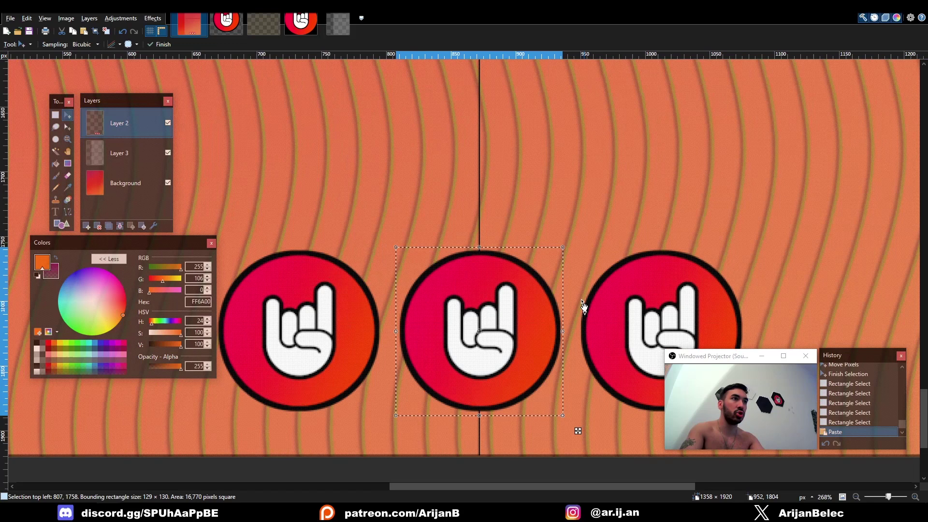
key("ctrl+Up")
key("ctrl+Up")
key("ctrl+Up")
key("ctrl+Up")
key("ctrl+Up")
key("ctrl+Up")
key("ctrl+Up")
key("ctrl+Up")
key("ctrl+Up")
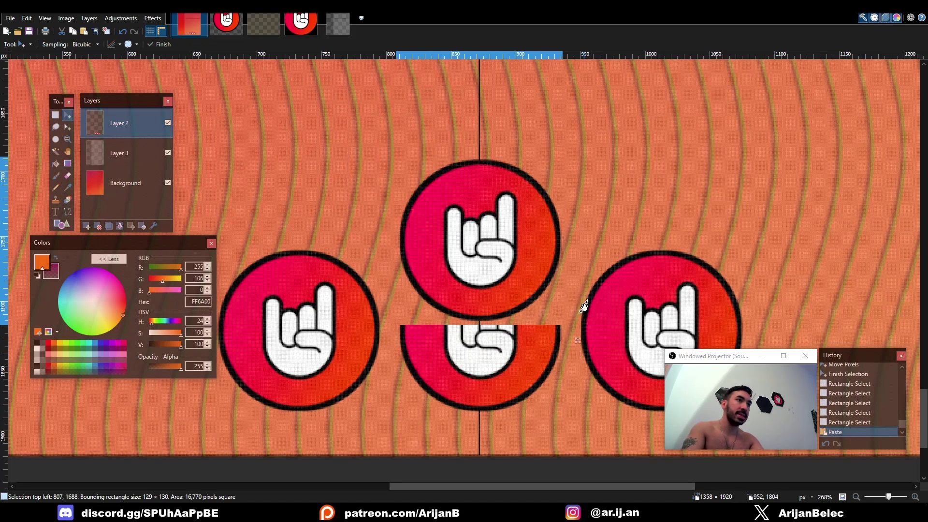
key("ctrl+Up")
key("ctrl+Up")
key("ctrl+Up")
key("ctrl+Up")
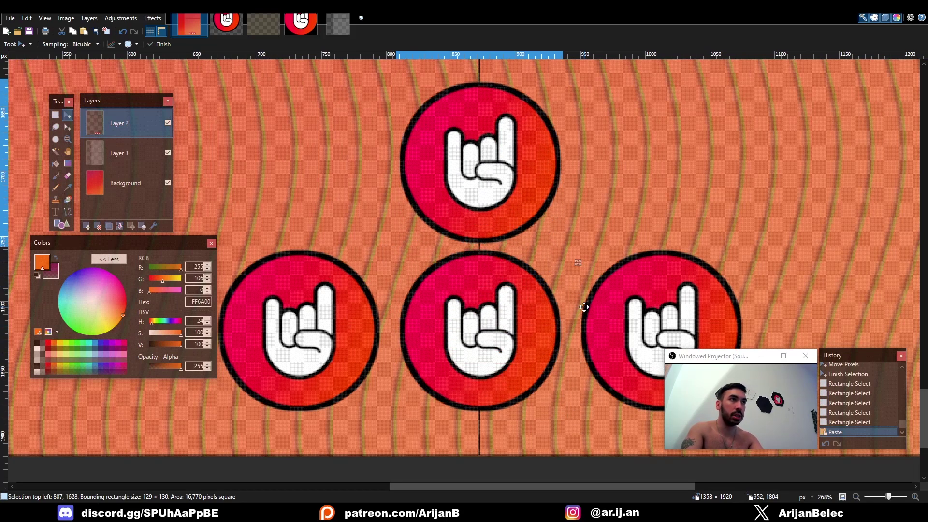
- Shift the upper logo copy 70 pixels right to 877, 1628, midway between the middle and right logos
left_click_drag(578, 262, 668, 263)
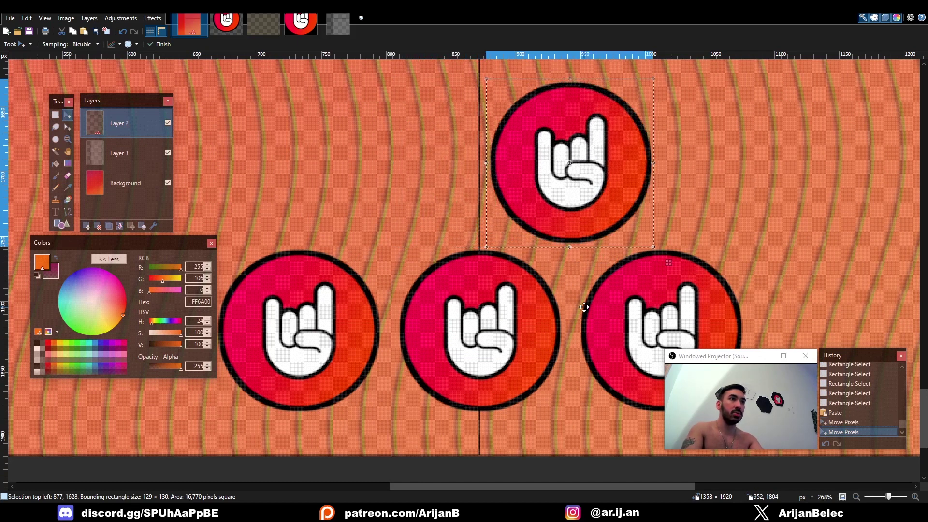
middle_click_drag(568, 297, 512, 338)
scroll(506, 294, "down", 2, "ctrl")
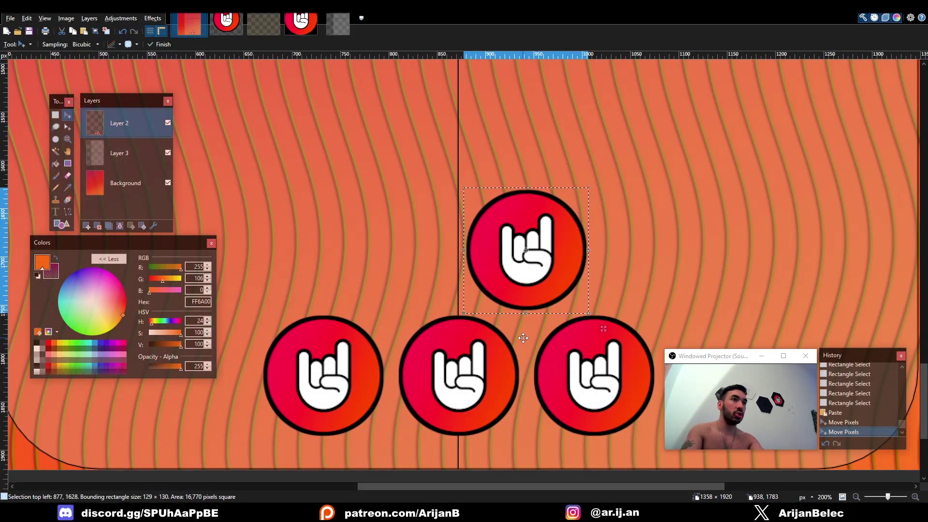
- Paste another copy of the upper logo and move it straight left to 737, 1628, mirroring the upper right logo across the centre line
key("Left")
key("Left")
key("Left")
key("Left")
key("Left")
key("Left")
key("Left")
key("Left")
key("Left")
key("Left")
key("Left")
key("Left")
key("Left")
key("Left")
key("Left")
key("Left")
key("Left")
key("Left")
key("Left")
key("Left")
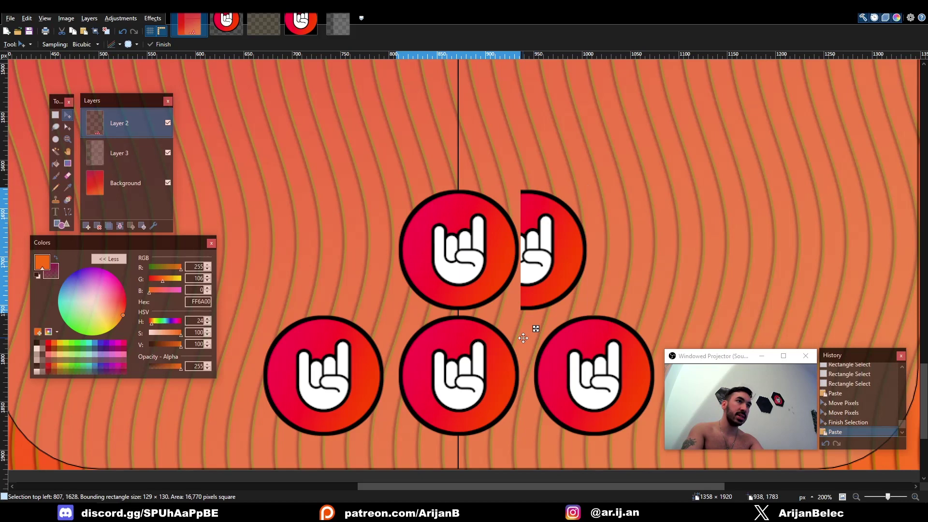
key("Left")
key("Left")
key("Left")
key("Left")
key("Left")
key("Left")
key("Left")
key("Left")
key("Left")
key("Left")
key("Left")
key("Left")
key("Left")
key("Left")
key("Left")
key("Left")
key("Left")
key("Left")
key("Left")
key("Left")
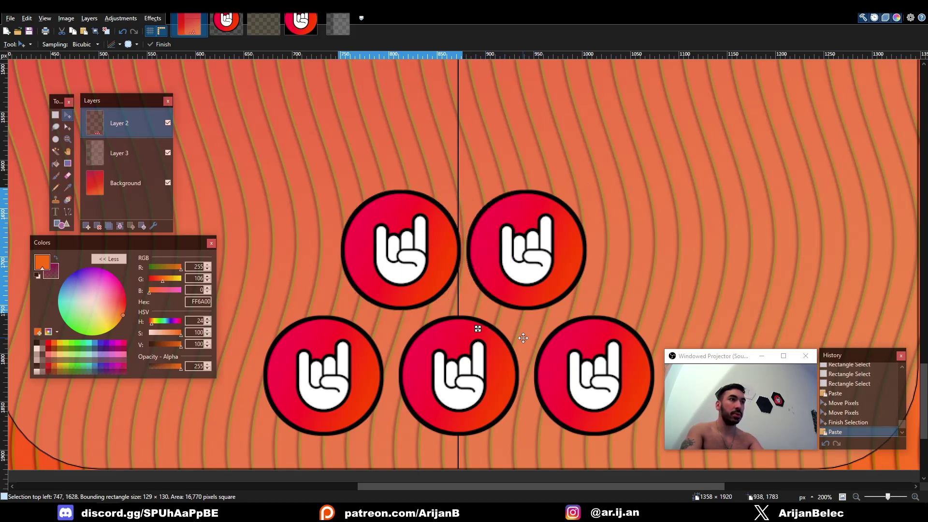
- Select the bottom row's middle logo with a 128 × 128 pixel rectangular selection at 807, 1759, then copy and paste it
key("s")
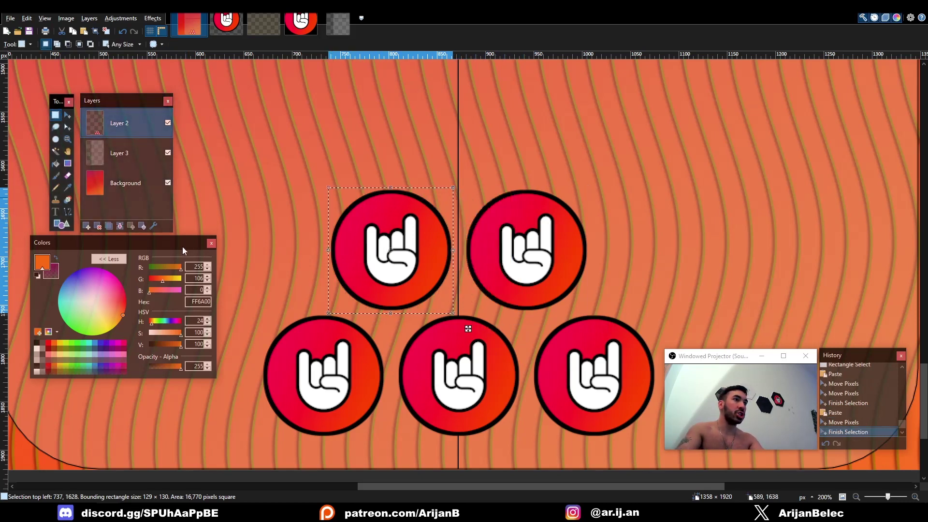
mouse_move(399, 436)
left_mouse_down()
mouse_move(514, 312)
mouse_move(435, 386)
mouse_move(398, 437)
left_mouse_up()
key("ctrl+v")
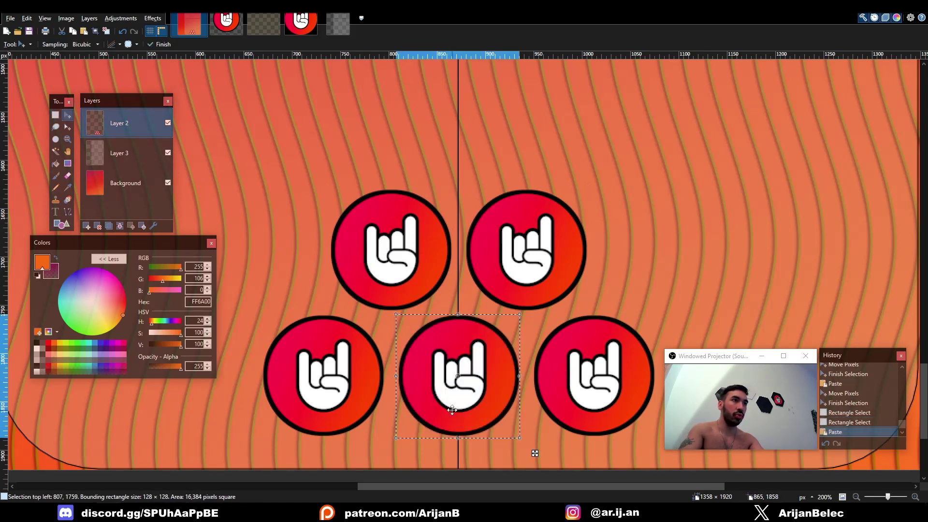
- Move the pasted logo straight up to 807, 1499 as the tip of the triangle, and deselect it
key("ctrl+Up")
key("ctrl+Up")
key("ctrl+Up")
key("ctrl+Up")
key("ctrl+Up")
key("ctrl+Up")
key("ctrl+Up")
key("ctrl+Up")
key("ctrl+Up")
key("ctrl+Up")
key("ctrl+Up")
key("ctrl+Up")
key("ctrl+Up")
key("ctrl+Up")
key("ctrl+Up")
left_click_drag(534, 307, 534, 202)
scroll(535, 202, "down", 2, "ctrl")
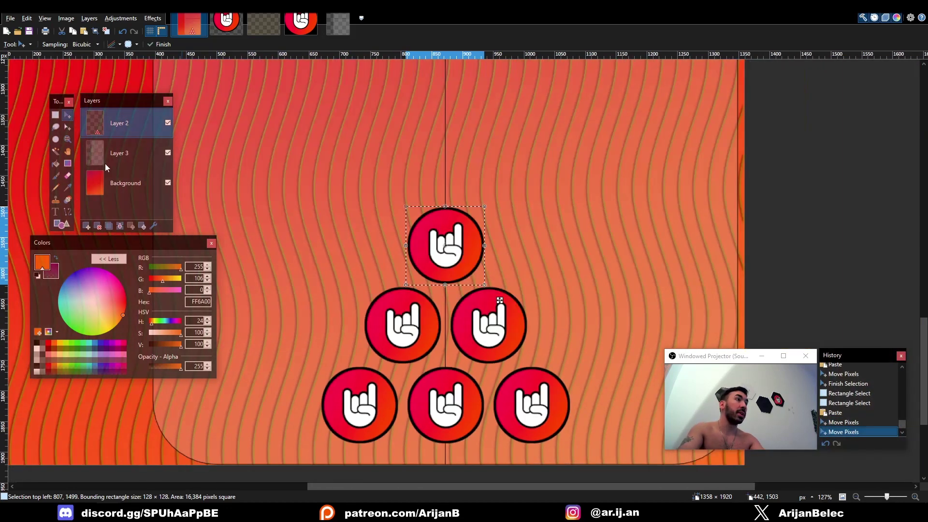
left_click(56, 115)
left_click(324, 269)
scroll(384, 309, "down", 4, "ctrl")
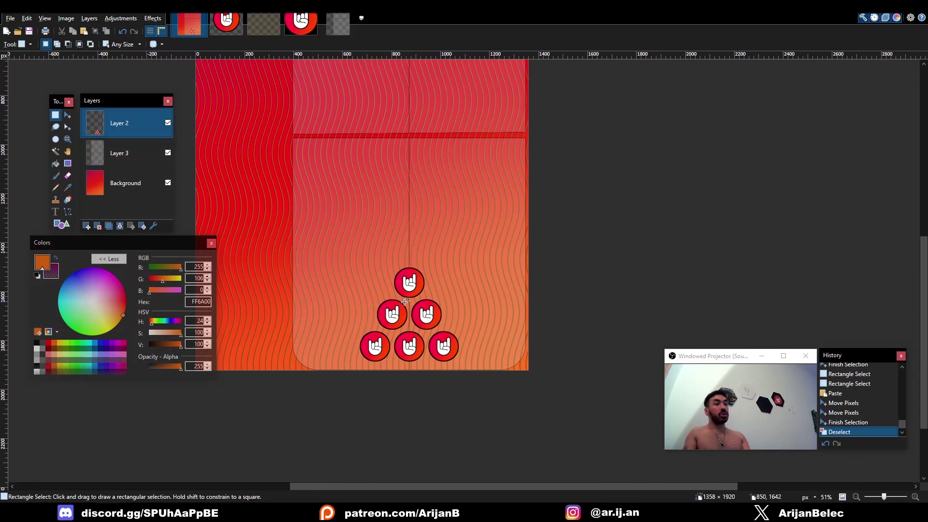
- Delete the UV guide layer, Layer 3, and flatten the image
left_click(125, 155)
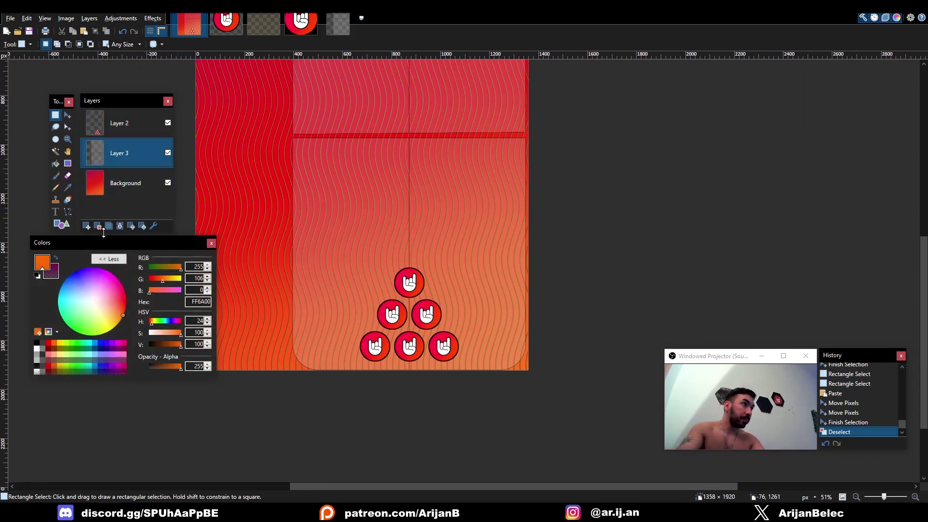
left_click(99, 226)
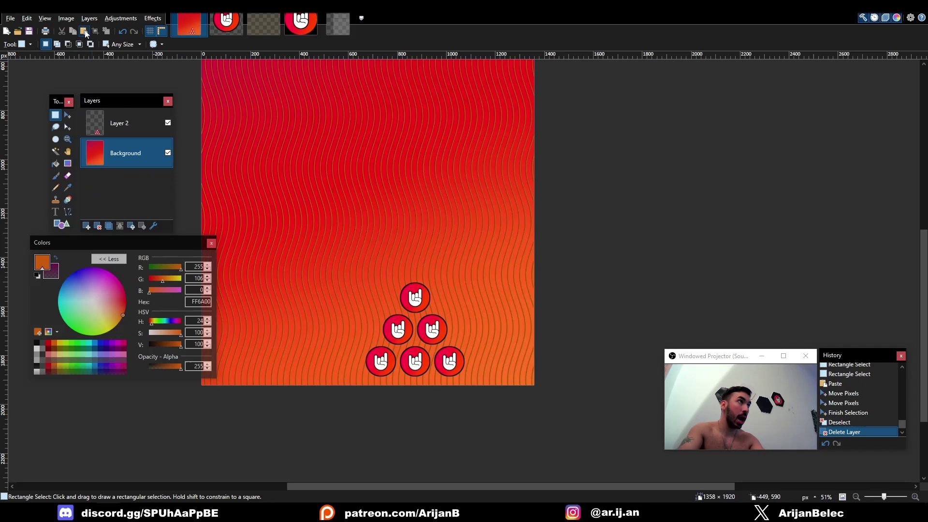
left_click(66, 18)
left_click(99, 145)
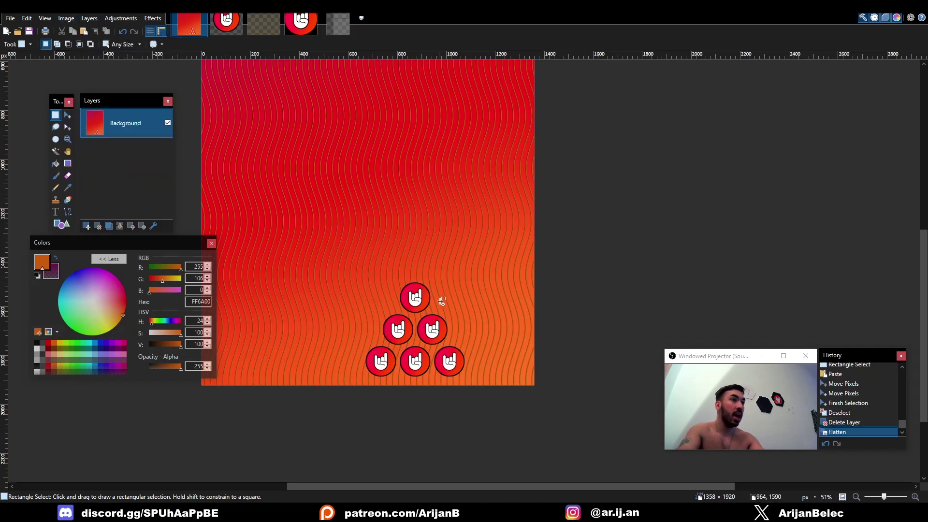
- Switch to Blender and reopen the edited Waves2.png in the Face material's image texture node
key("alt+Tab")
scroll(451, 348, "up", 1)
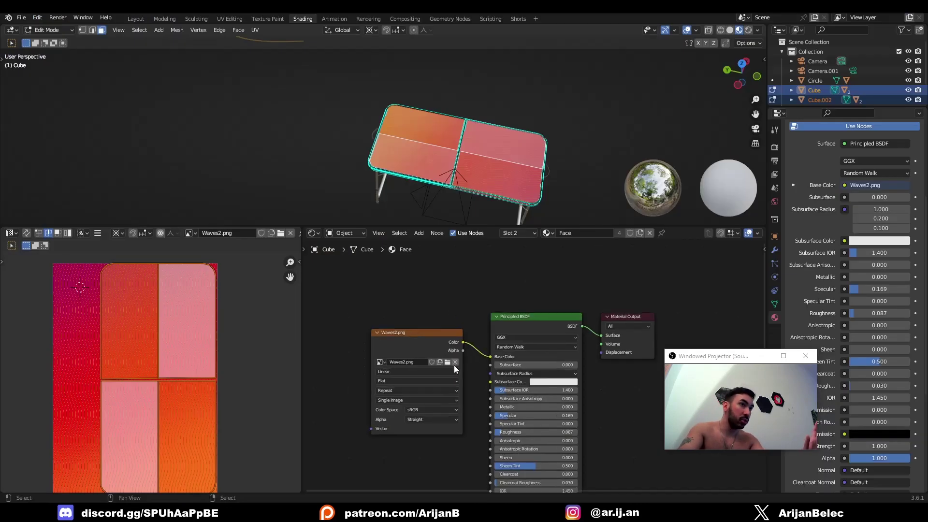
middle_click_drag(386, 371, 394, 356)
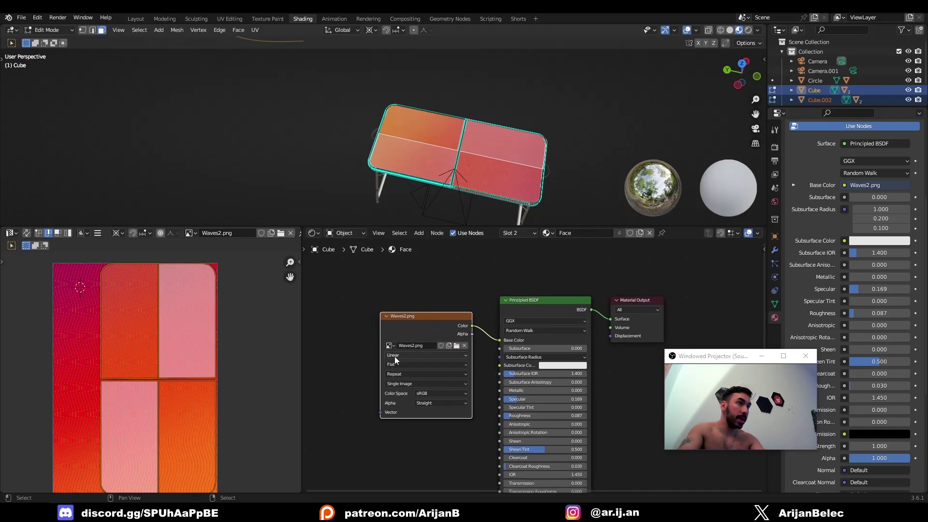
scroll(395, 355, "up", 2)
left_click(445, 343)
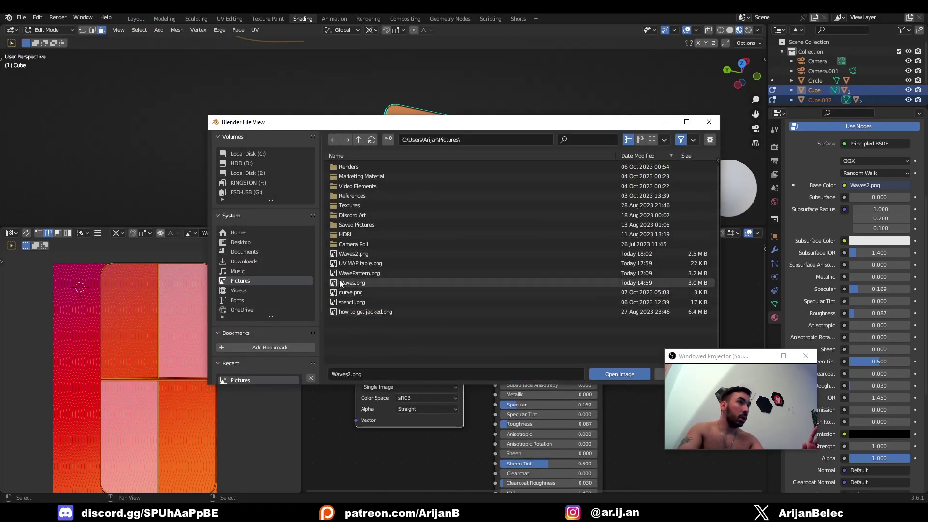
double_click(358, 253)
- Return to Object Mode and enlarge the 3D viewport to give the table more room
key("Tab")
scroll(436, 151, "up", 4)
middle_click_drag(436, 150, 436, 200)
left_click_drag(443, 226, 443, 403)
- Examine the spacing and centring of the six-logo triangle on the folding table from several angles
scroll(345, 198, "down", 3)
middle_click_drag(289, 194, 372, 232)
left_click(346, 199)
left_click(376, 230)
scroll(381, 228, "down", 4)
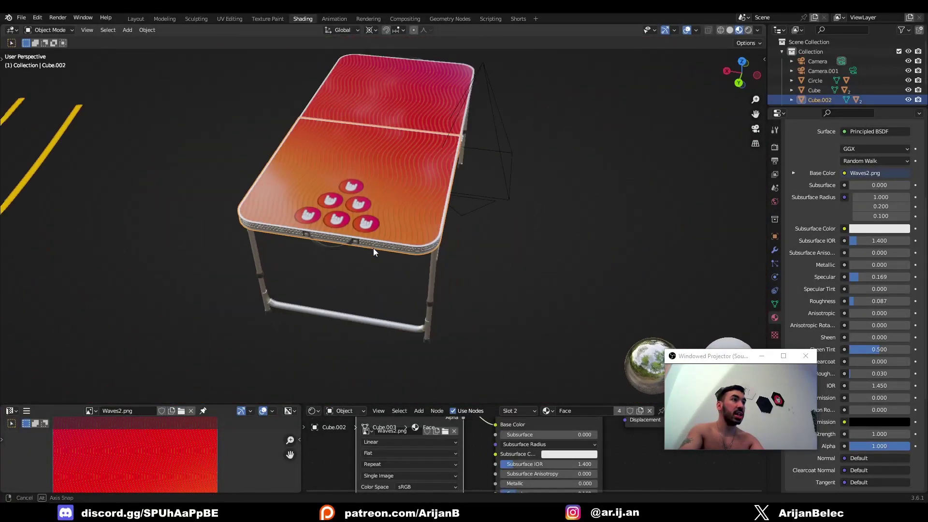
scroll(384, 251, "up", 5)
middle_click_drag(383, 288, 373, 335)
middle_click_drag(391, 299, 341, 261)
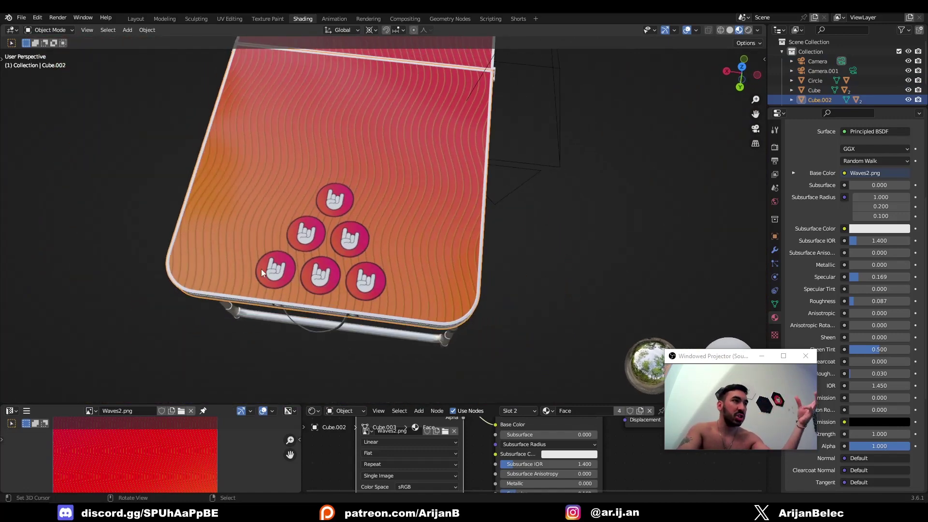
middle_click_drag(270, 273, 381, 237)
scroll(426, 216, "down", 2)
scroll(380, 237, "up", 4)
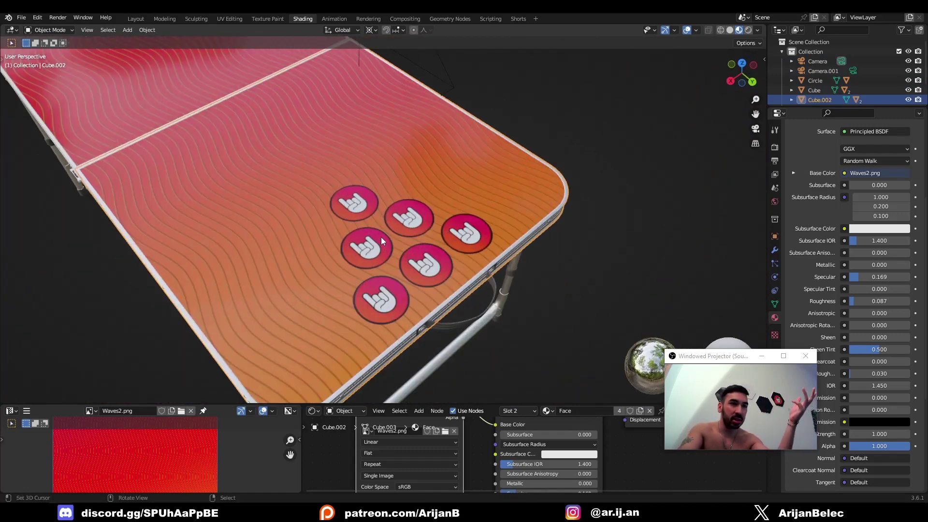
middle_click_drag(402, 268, 368, 273)
scroll(368, 273, "up", 1)
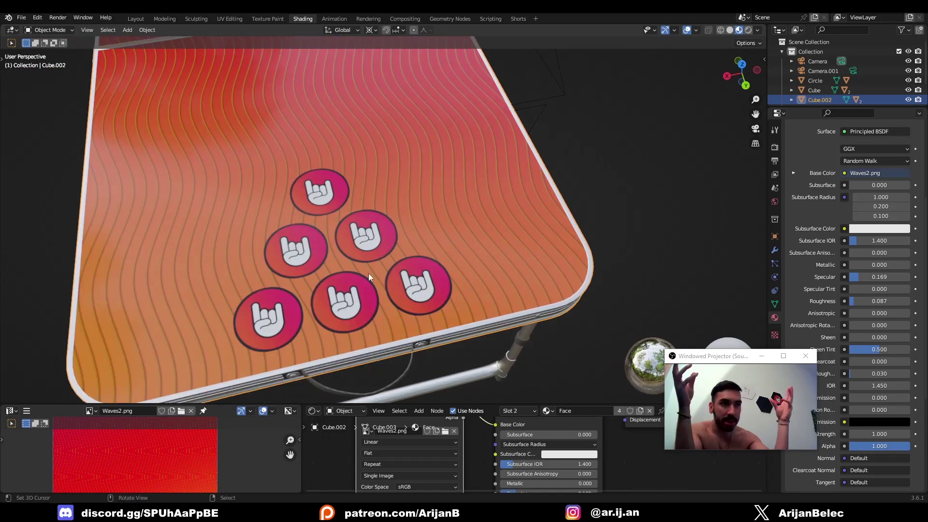
scroll(368, 273, "down", 4)
mouse_move(390, 260)
middle_mouse_down()
mouse_move(398, 202)
mouse_move(375, 262)
middle_mouse_up()
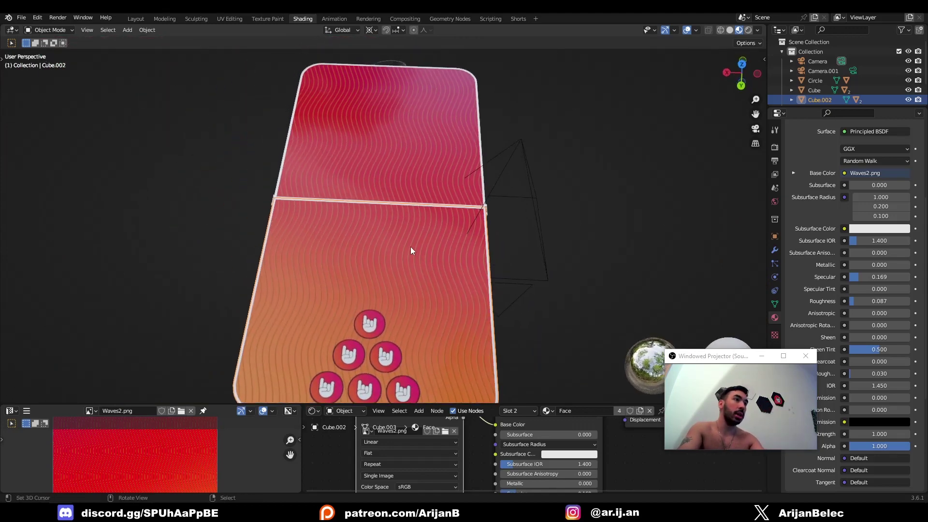
scroll(410, 251, "up", 2)
middle_click_drag(260, 231, 303, 227)
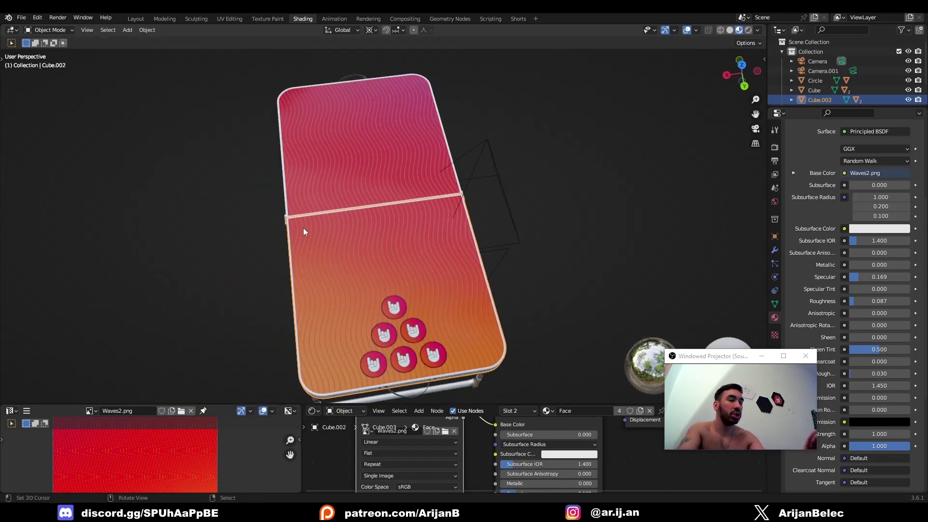
middle_click_drag(403, 283, 408, 335)
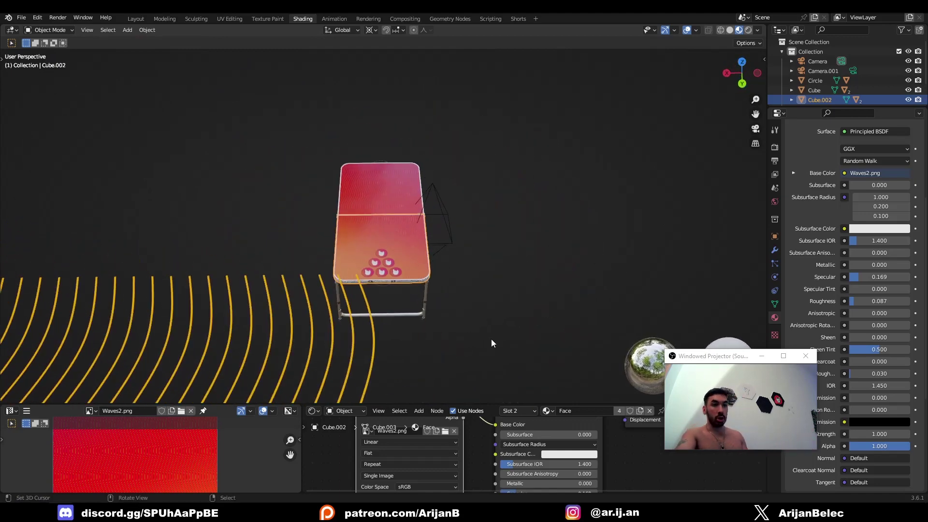
- Select the half of the folding table that has no logos
middle_click_drag(492, 343, 205, 299)
left_click(205, 299)
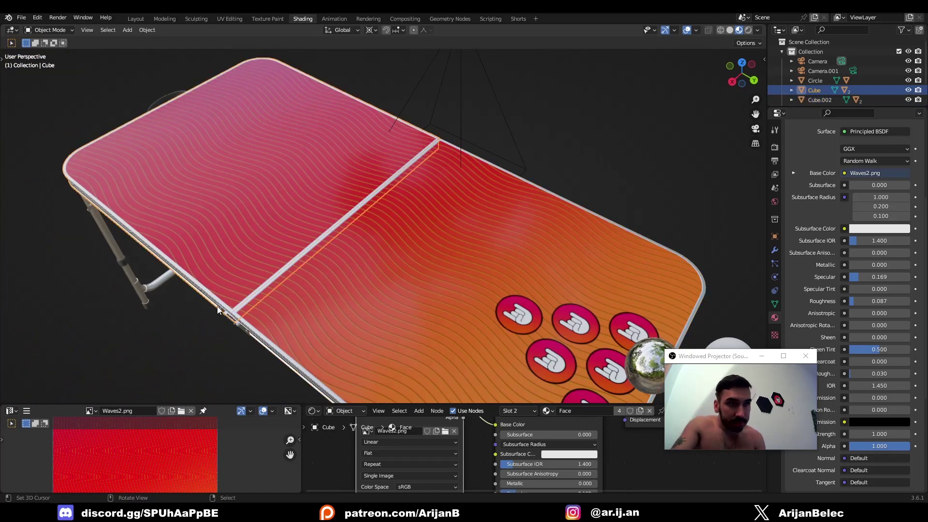